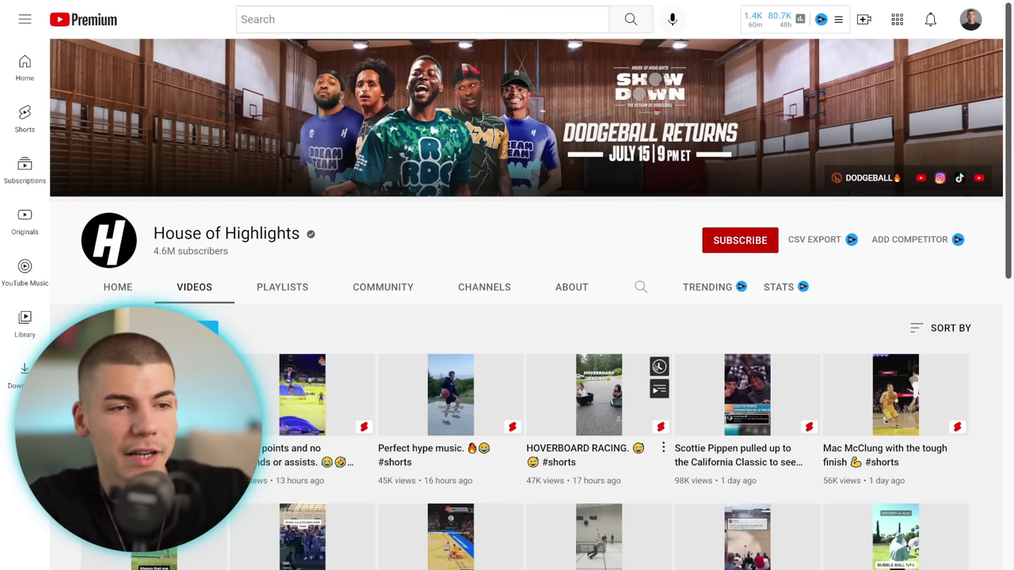
- Highlight the $1.8M monthly earnings figure on Social Blade, then clear the selection
{"action": "scroll", "coordinate": [896, 397], "scroll_direction": "down", "scroll_amount": 5}
{"action": "scroll", "coordinate": [895, 380], "scroll_direction": "down", "scroll_amount": 2}
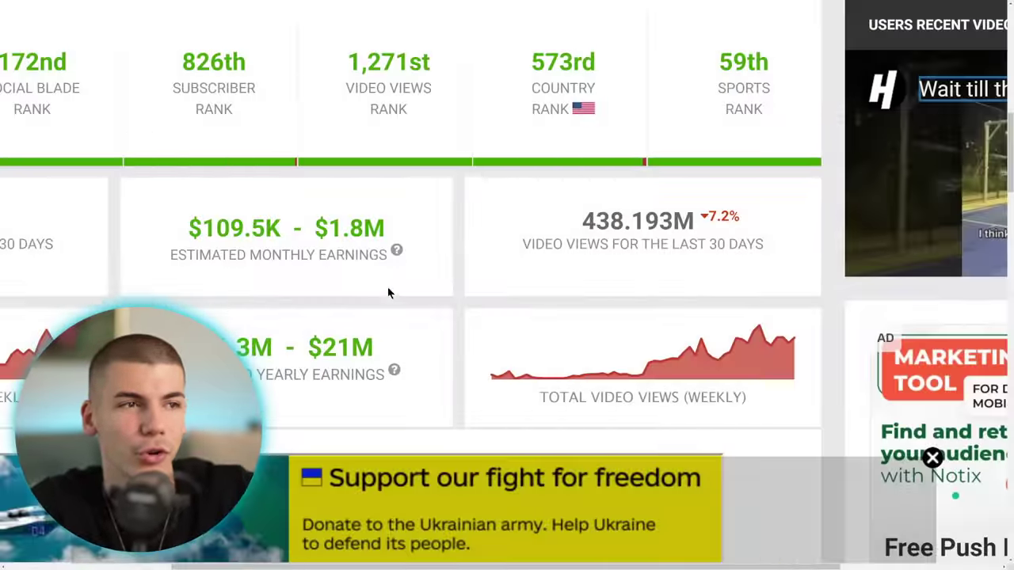
{"action": "scroll", "coordinate": [388, 293], "scroll_direction": "up", "scroll_amount": 1}
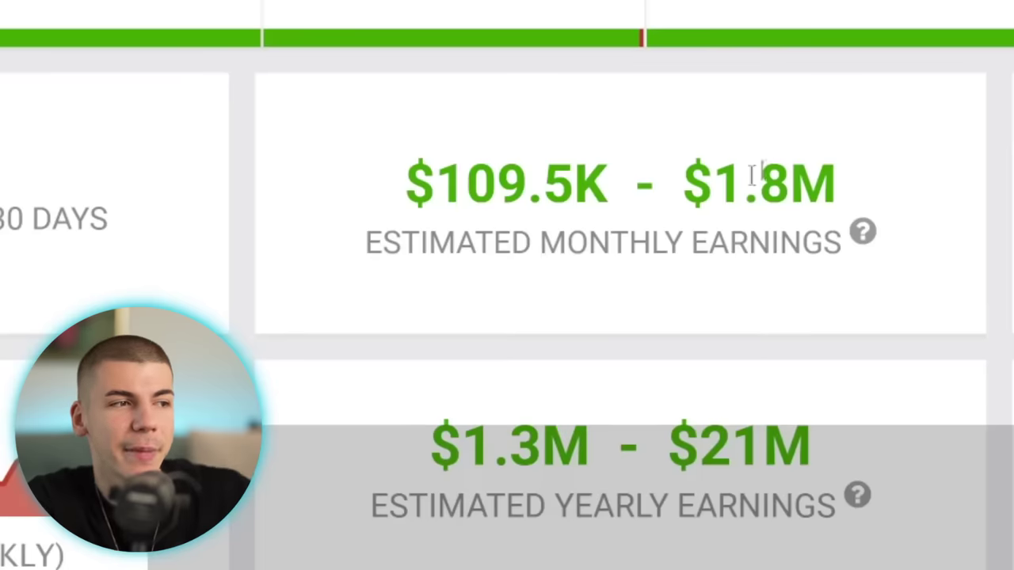
{"action": "left_click_drag", "start_coordinate": [680, 178], "coordinate": [871, 174]}
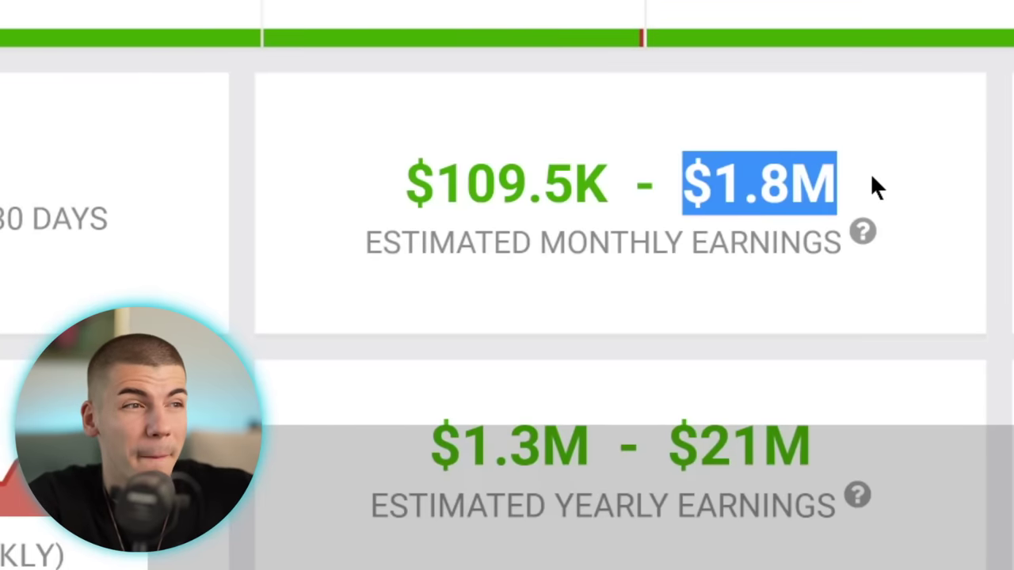
{"action": "left_click", "coordinate": [874, 173]}
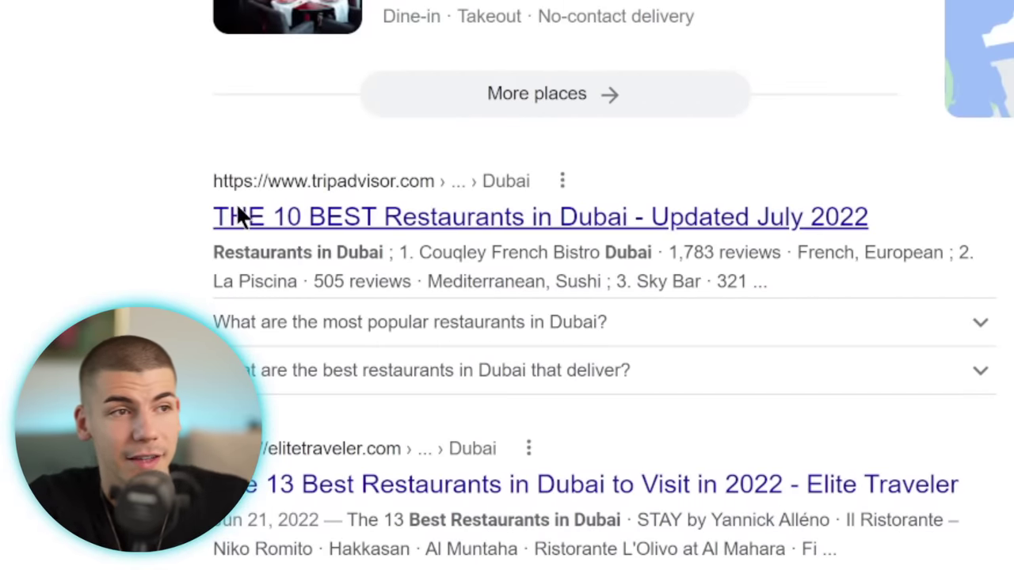
- Open Tripadvisor's best Dubai restaurants list and view Couqley's Steak Frites photo full size
{"action": "left_click", "coordinate": [238, 215]}
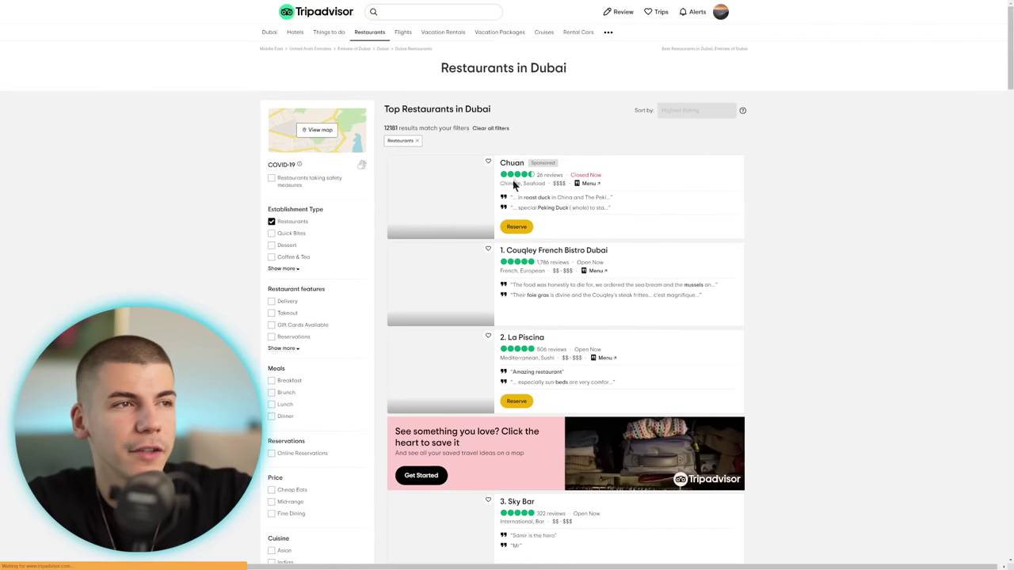
{"action": "scroll", "coordinate": [327, 327], "scroll_direction": "down", "scroll_amount": 4}
{"action": "scroll", "coordinate": [576, 321], "scroll_direction": "down", "scroll_amount": 3}
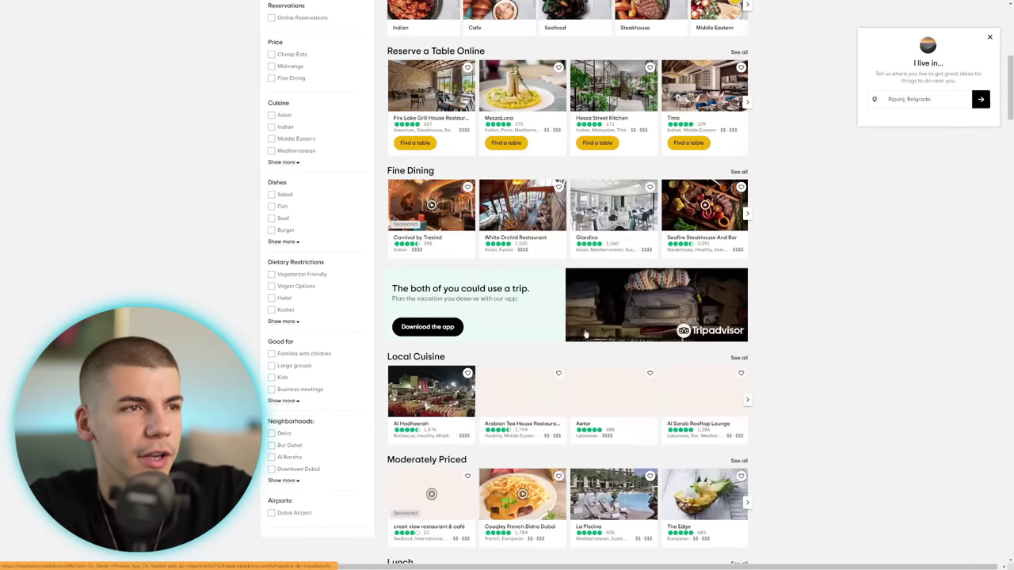
{"action": "scroll", "coordinate": [576, 321], "scroll_direction": "up", "scroll_amount": 5}
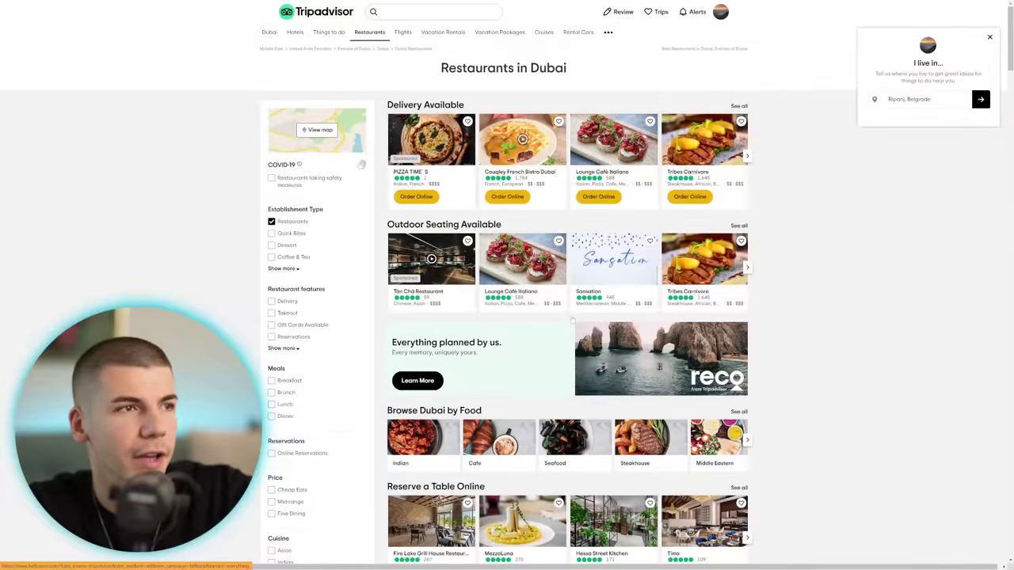
{"action": "scroll", "coordinate": [575, 322], "scroll_direction": "down", "scroll_amount": 10}
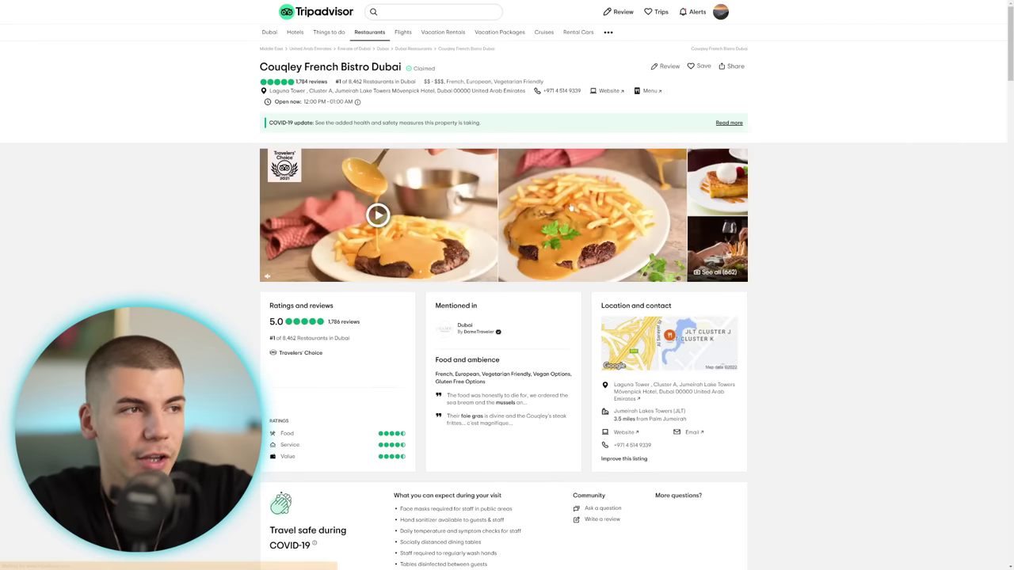
{"action": "left_click", "coordinate": [578, 188]}
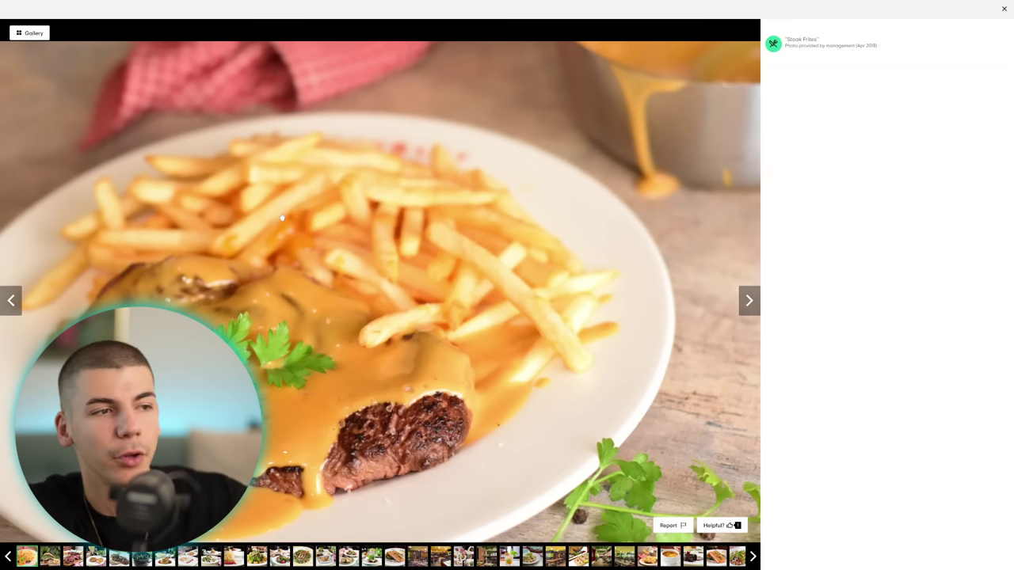
- Exit full screen and capture a cropped Lightshot screenshot of the steak frites photo
{"action": "key", "text": "F11"}
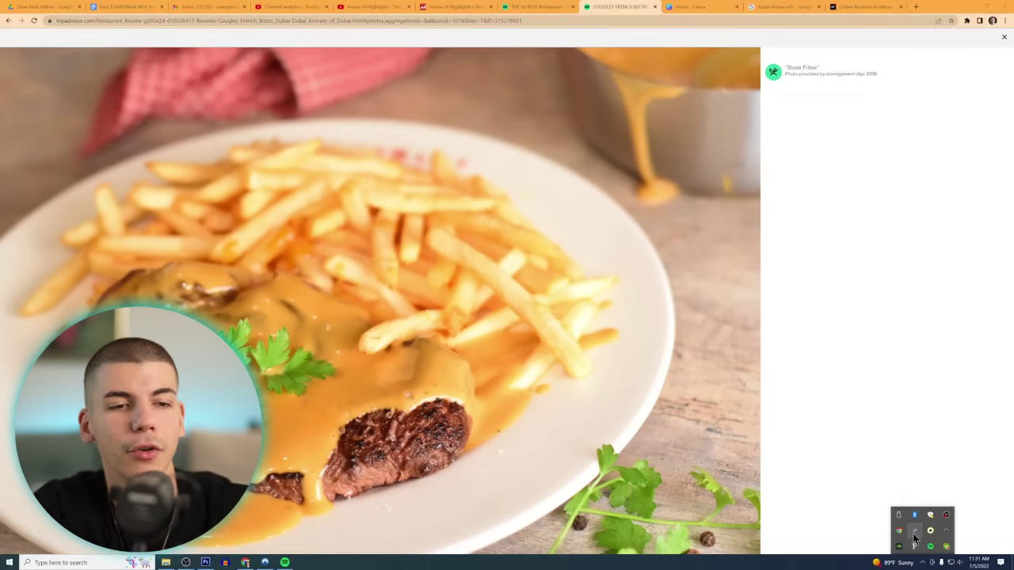
{"action": "key", "text": "Print"}
{"action": "left_click_drag", "start_coordinate": [5, 56], "coordinate": [697, 550]}
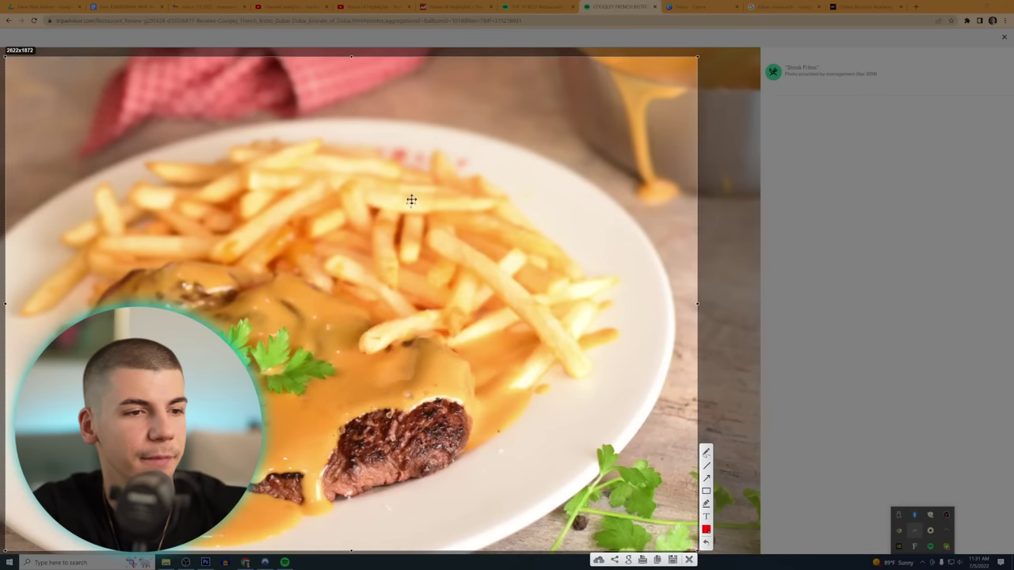
{"action": "left_click", "coordinate": [673, 560]}
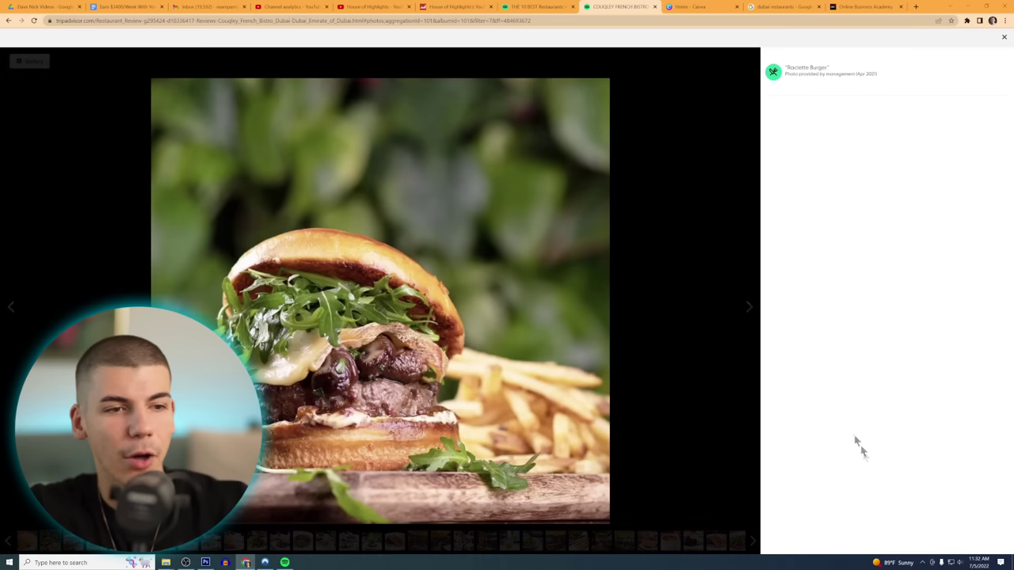
- Capture a second cropped Lightshot screenshot of the burger photo
{"action": "left_click", "coordinate": [923, 563]}
{"action": "left_click", "coordinate": [916, 532]}
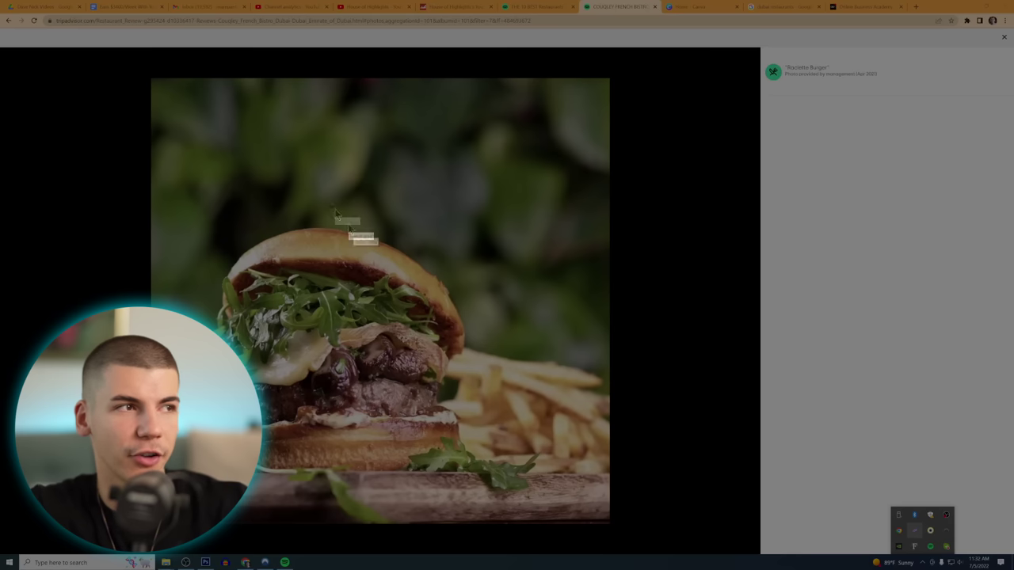
{"action": "left_click_drag", "start_coordinate": [164, 91], "coordinate": [506, 517]}
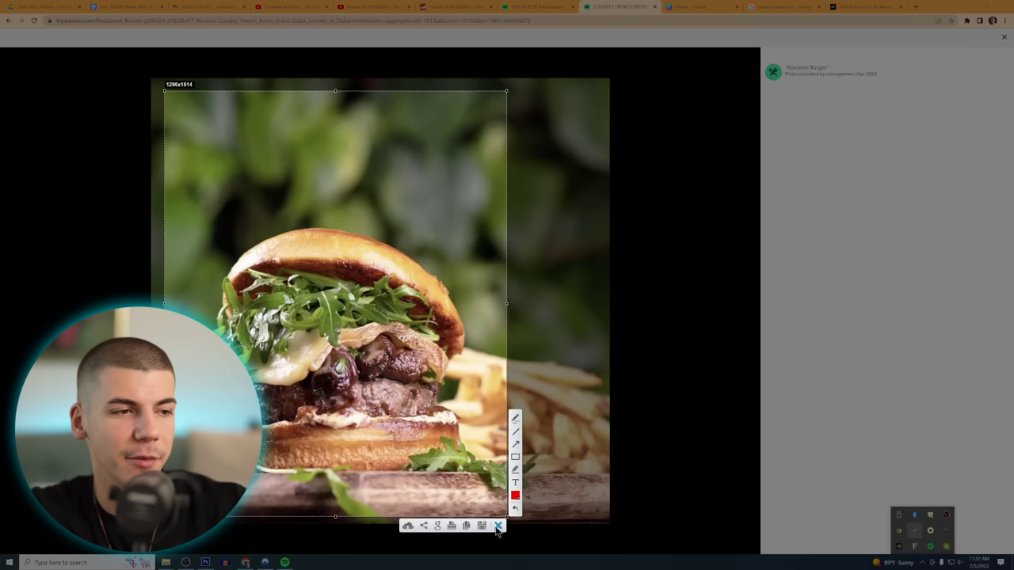
{"action": "left_click", "coordinate": [483, 526]}
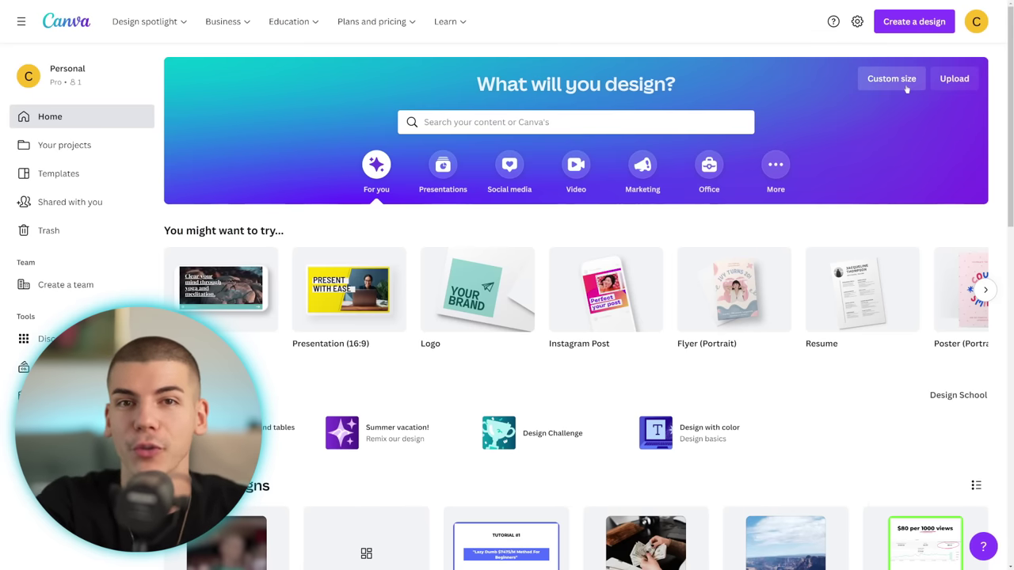
- Start a new 1080 × 1920 px custom-size design from the Canva home page
{"action": "left_click", "coordinate": [904, 85]}
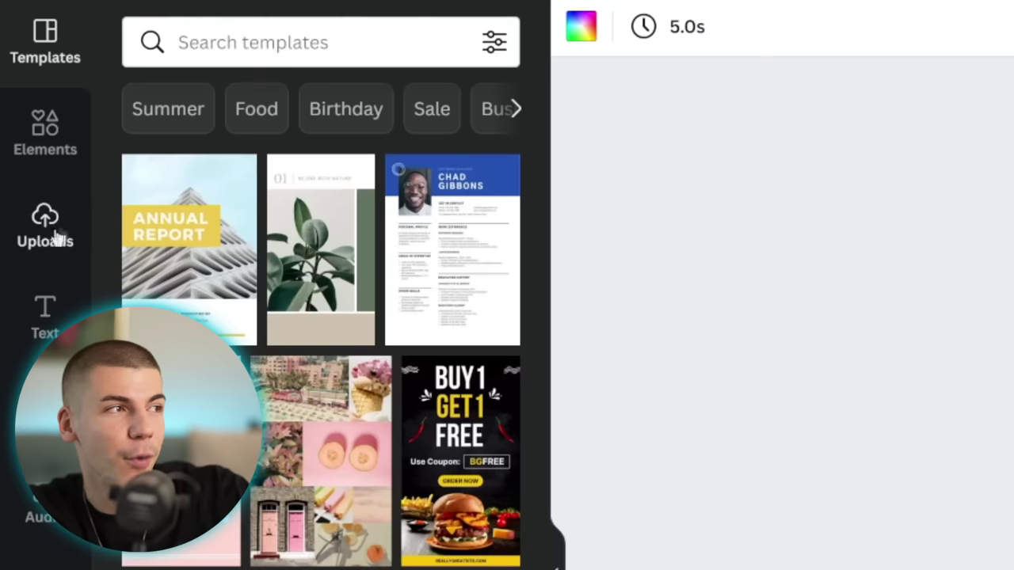
- Search stock videos for 'dubai', add the 10-second marina clip, and stretch it to fill the page
{"action": "left_click", "coordinate": [22, 141]}
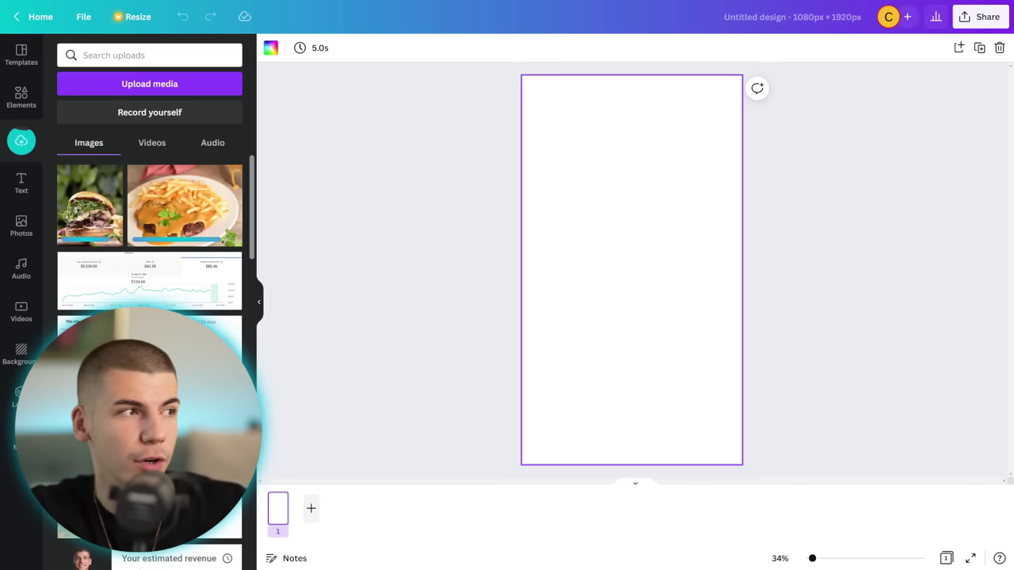
{"action": "left_click", "coordinate": [23, 314]}
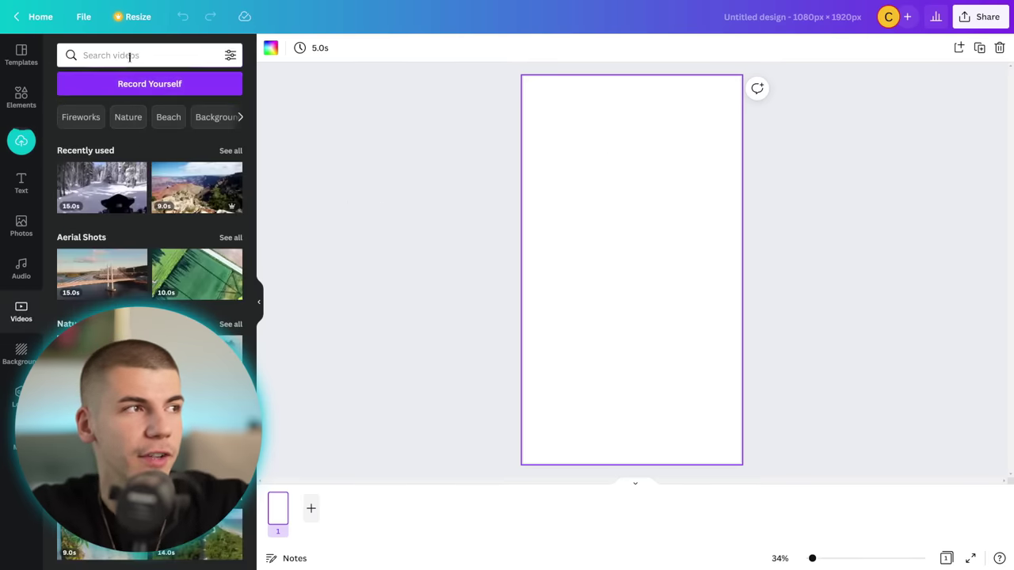
{"action": "type", "text": "dubai"}
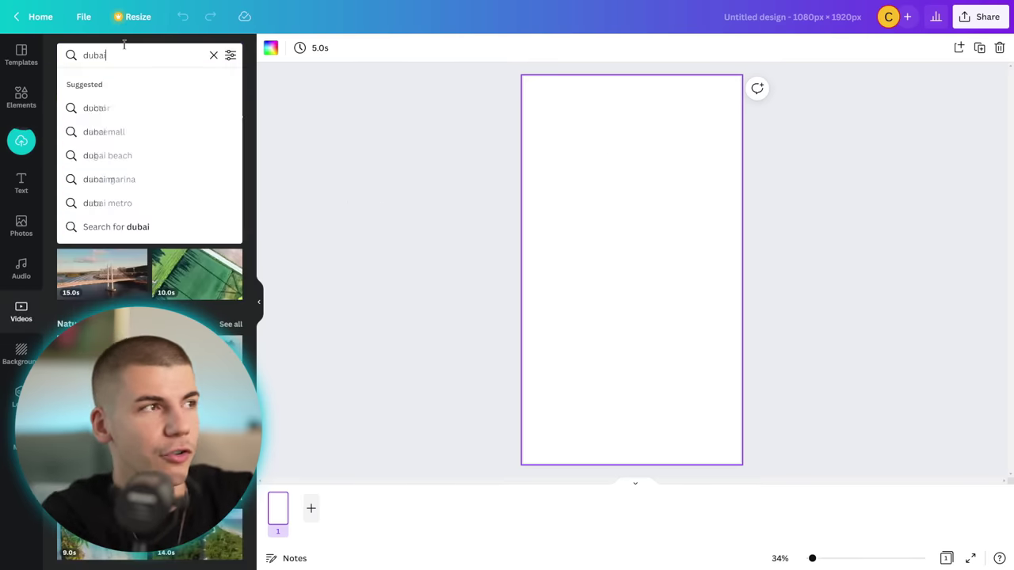
{"action": "key", "text": "Return"}
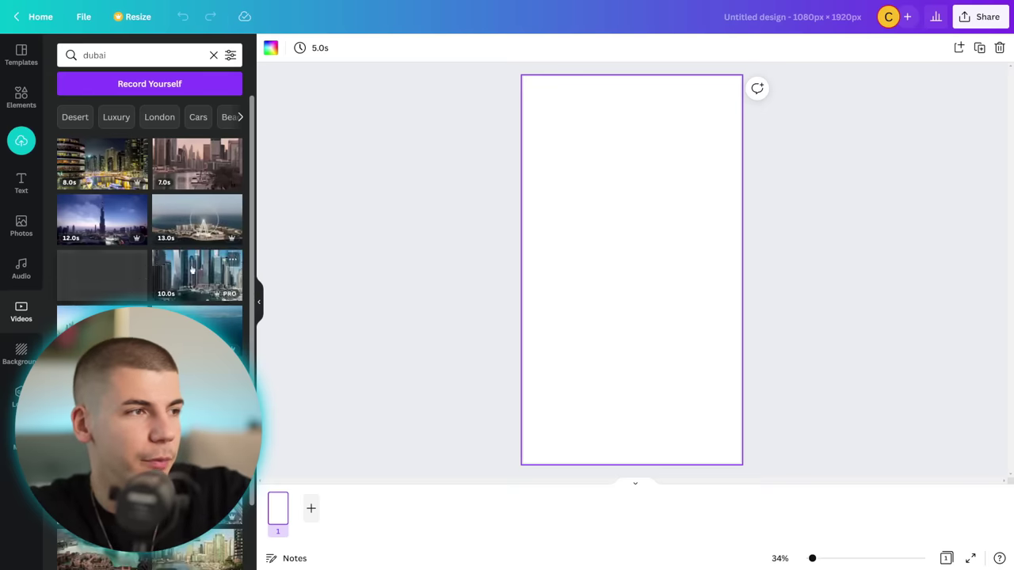
{"action": "left_click", "coordinate": [192, 270]}
{"action": "left_click_drag", "start_coordinate": [544, 217], "coordinate": [323, 15]}
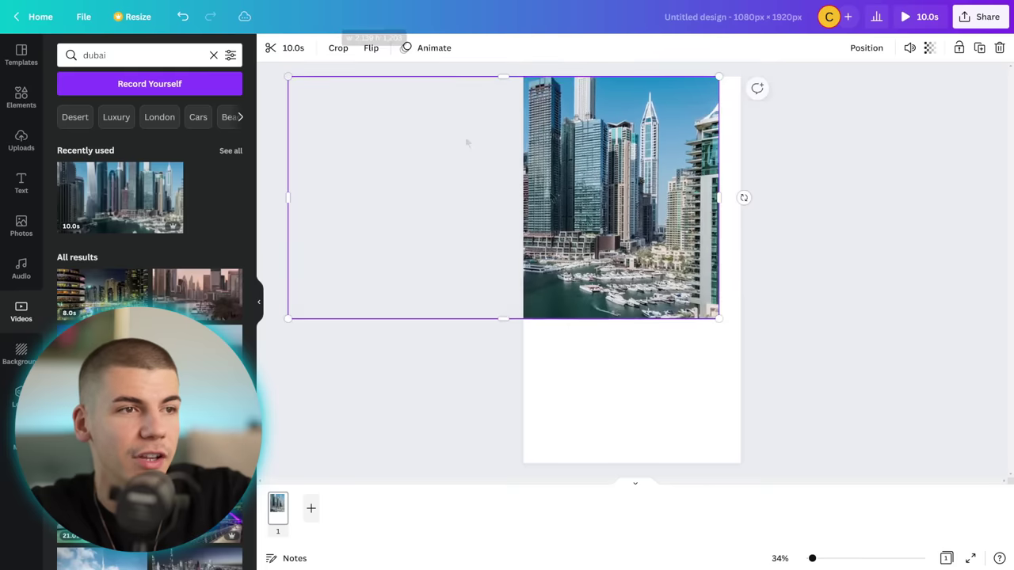
{"action": "left_click_drag", "start_coordinate": [719, 335], "coordinate": [964, 482]}
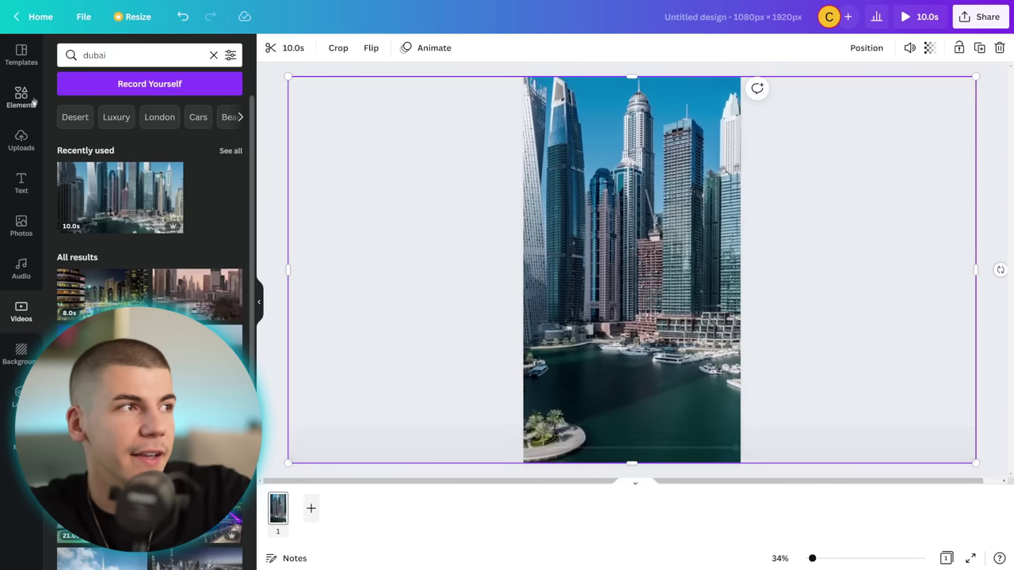
- Add a 'BEST RESTAURANTS IN DUBAI' heading set in Montserrat Extra-Bold
{"action": "left_click", "coordinate": [22, 182]}
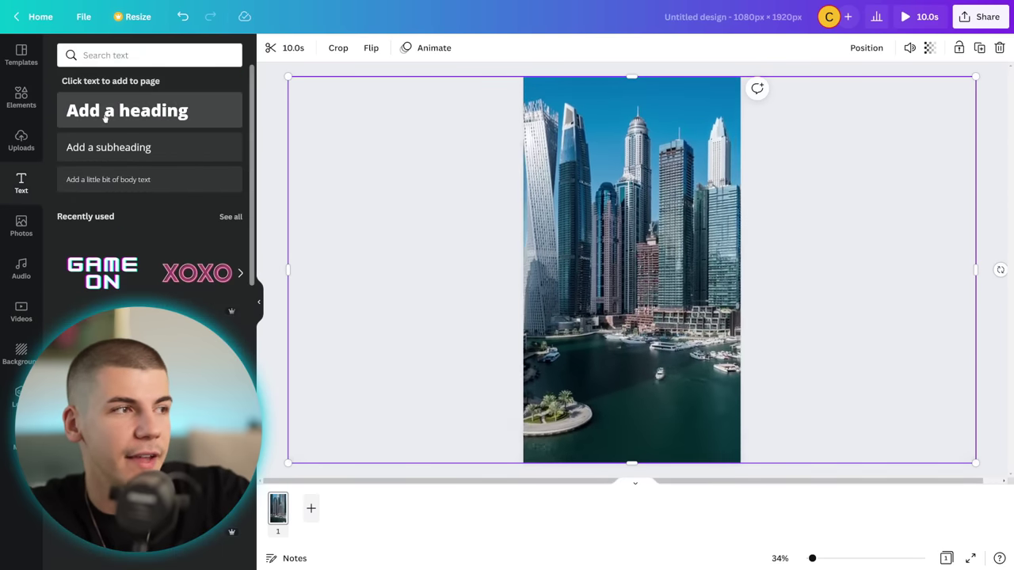
{"action": "left_click", "coordinate": [106, 117]}
{"action": "type", "text": "BEST RES"}
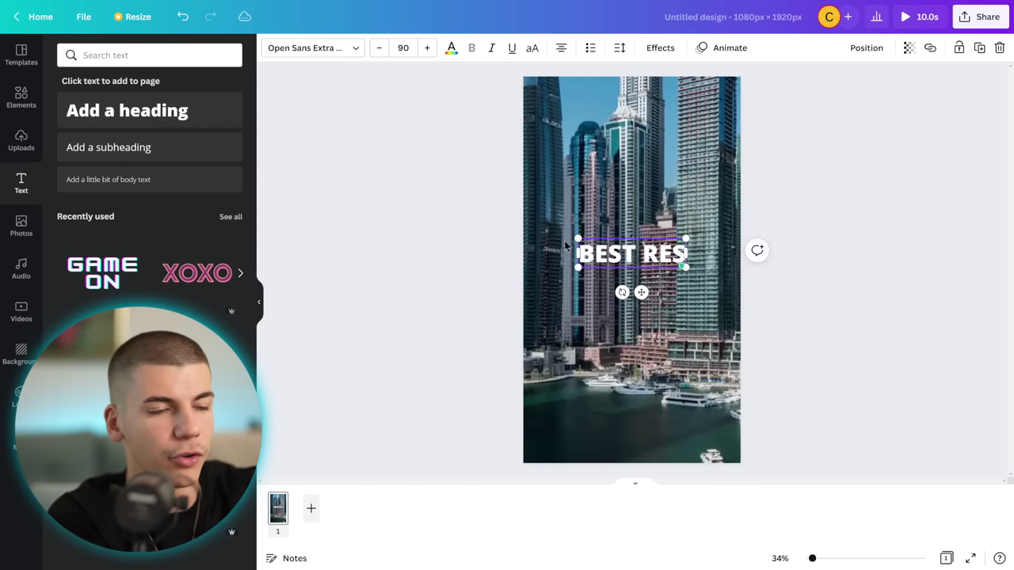
{"action": "type", "text": "TAURANTS IN DUBAI"}
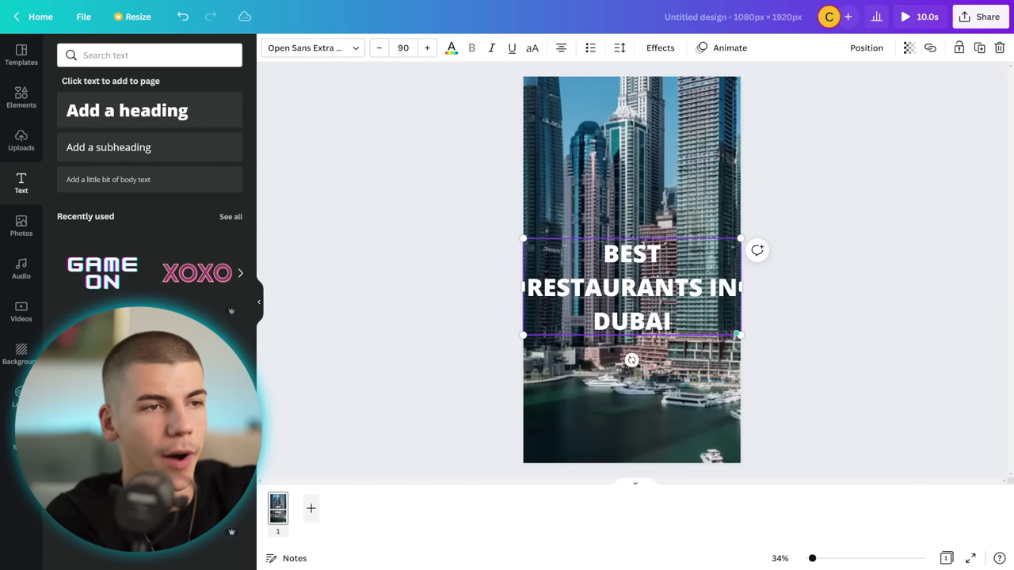
{"action": "key", "text": "ctrl+a"}
{"action": "left_click", "coordinate": [313, 48]}
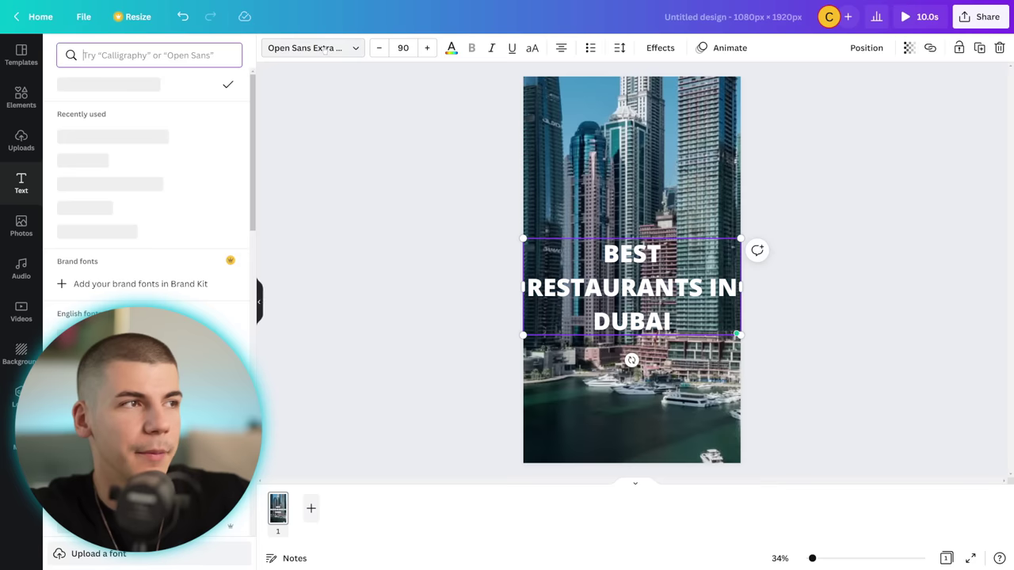
{"action": "left_click", "coordinate": [113, 136]}
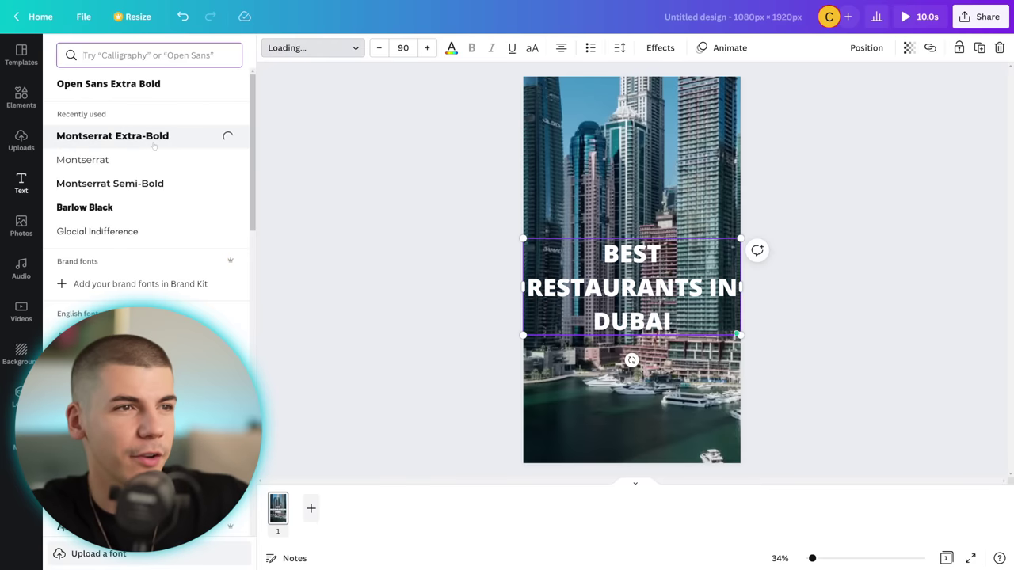
- Shrink the heading to size 76 and move it down to the lower page
{"action": "left_click", "coordinate": [379, 48]}
{"action": "left_click", "coordinate": [380, 47]}
{"action": "left_click", "coordinate": [380, 48]}
{"action": "left_click", "coordinate": [380, 47]}
{"action": "left_click", "coordinate": [380, 47]}
{"action": "left_click", "coordinate": [379, 48]}
{"action": "left_click", "coordinate": [380, 48]}
{"action": "left_click", "coordinate": [380, 48]}
{"action": "left_click", "coordinate": [380, 47]}
{"action": "left_click", "coordinate": [380, 48]}
{"action": "left_click", "coordinate": [379, 47]}
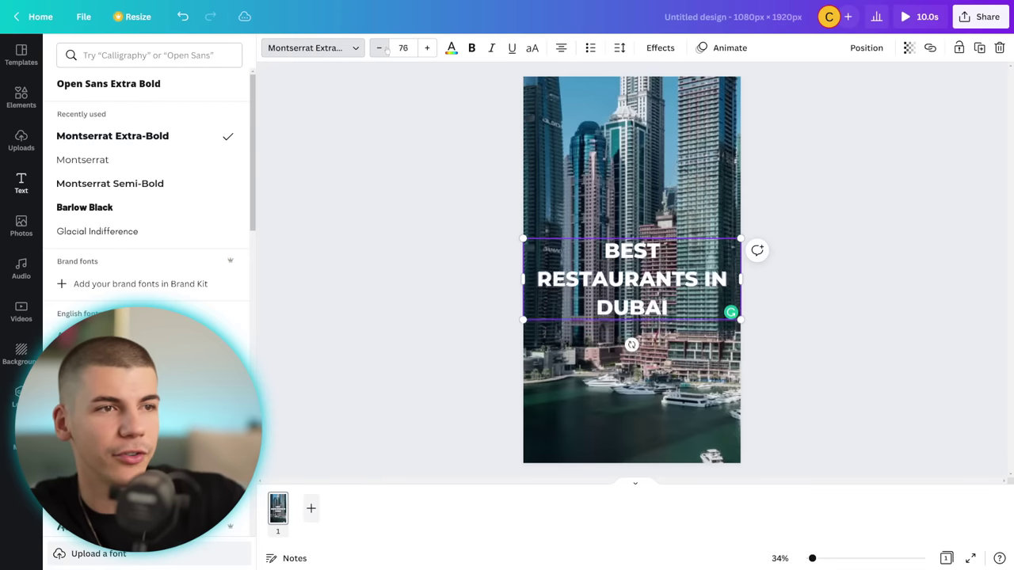
{"action": "left_click", "coordinate": [380, 48]}
{"action": "left_click", "coordinate": [379, 47]}
{"action": "left_click", "coordinate": [379, 47]}
{"action": "left_click", "coordinate": [379, 47]}
{"action": "left_click", "coordinate": [903, 201]}
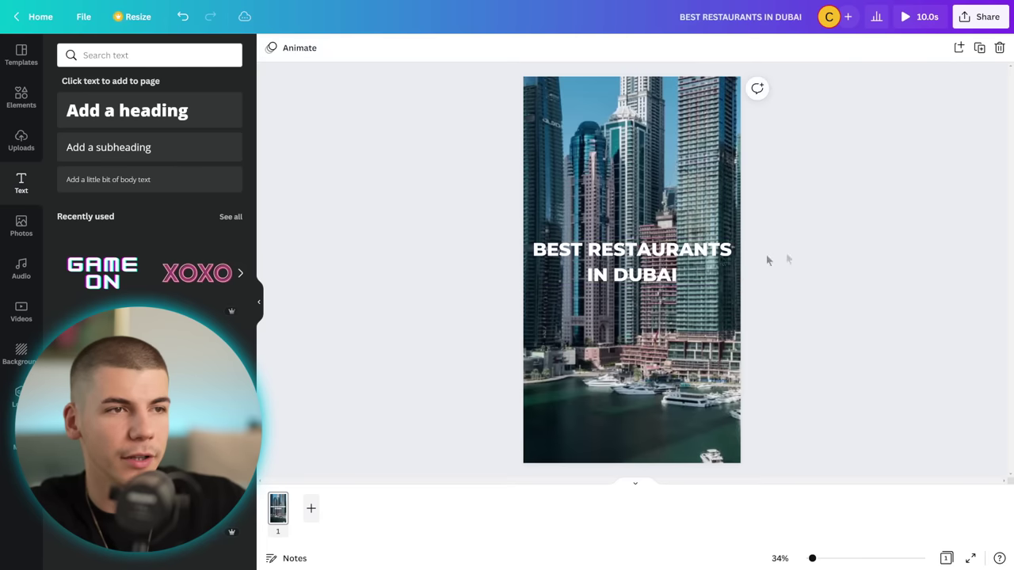
{"action": "left_click_drag", "start_coordinate": [729, 262], "coordinate": [729, 390]}
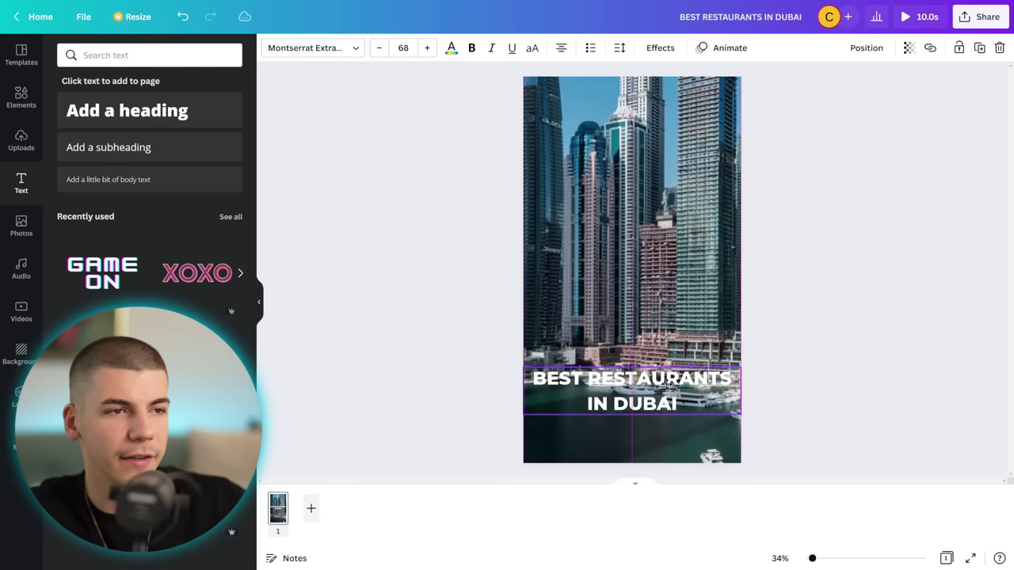
- Add a bright red square and resize it into a bar behind the title
{"action": "left_click", "coordinate": [21, 98]}
{"action": "left_click", "coordinate": [89, 230]}
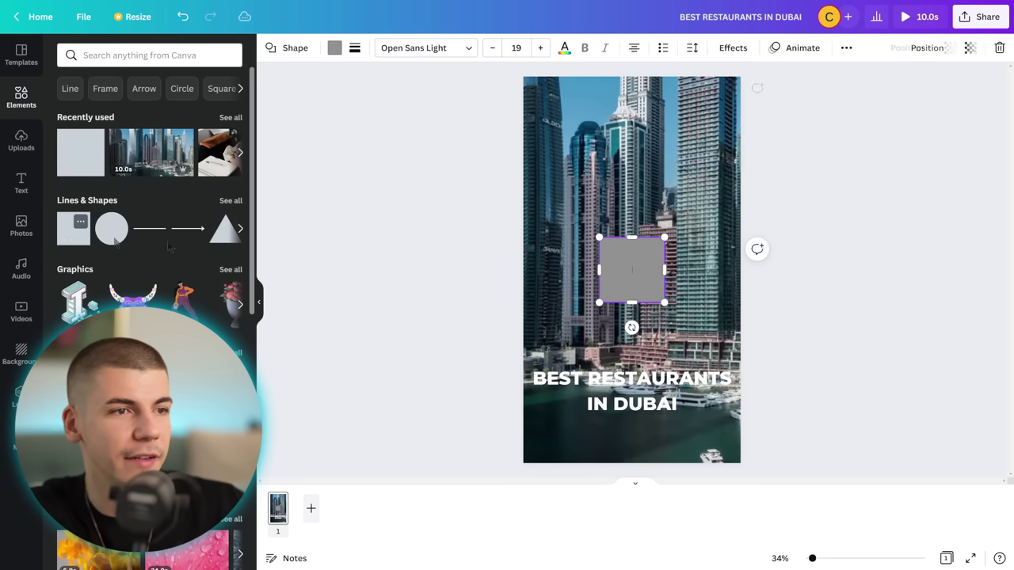
{"action": "left_click", "coordinate": [333, 48]}
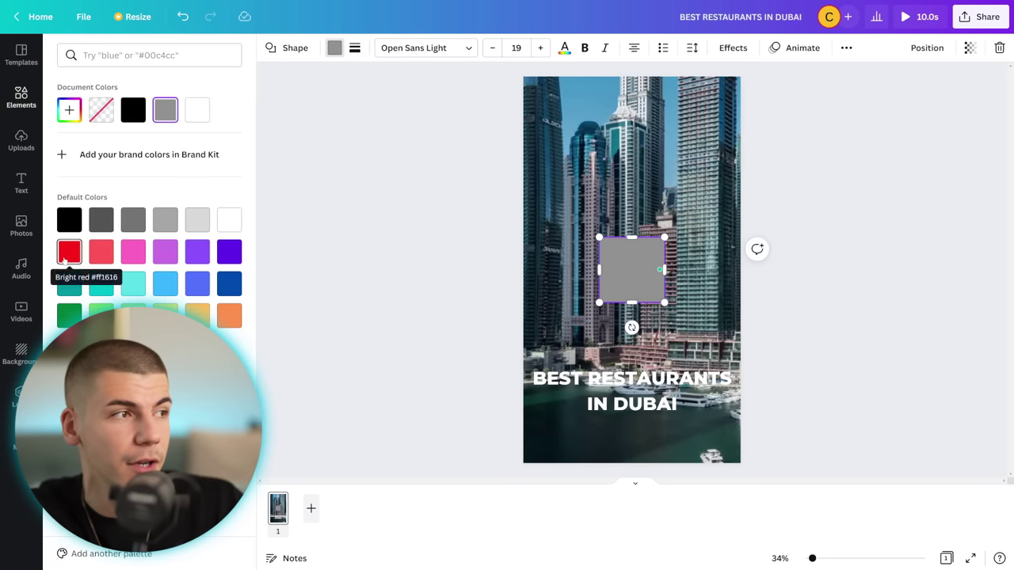
{"action": "left_click", "coordinate": [67, 253]}
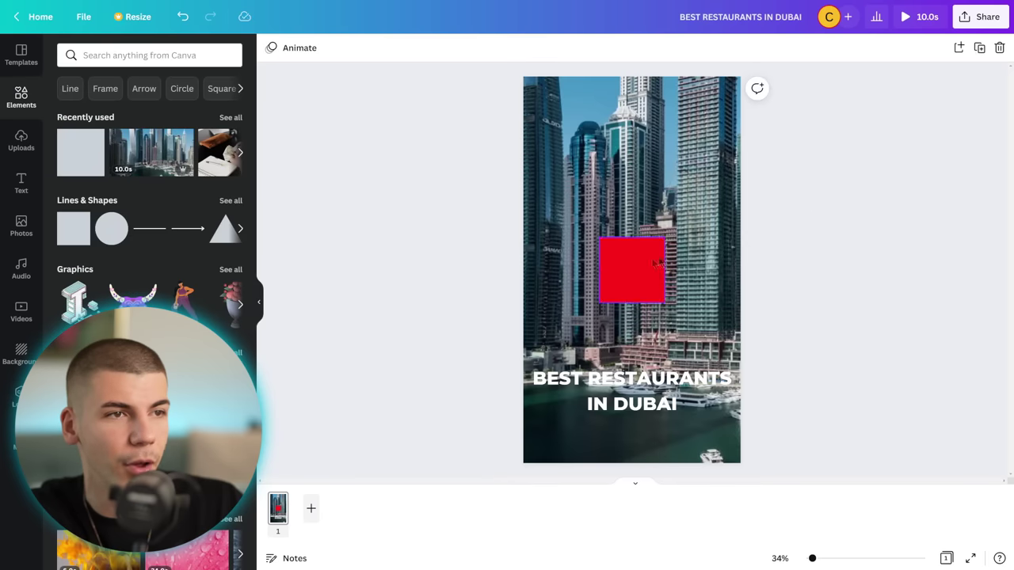
{"action": "left_click_drag", "start_coordinate": [639, 256], "coordinate": [734, 401]}
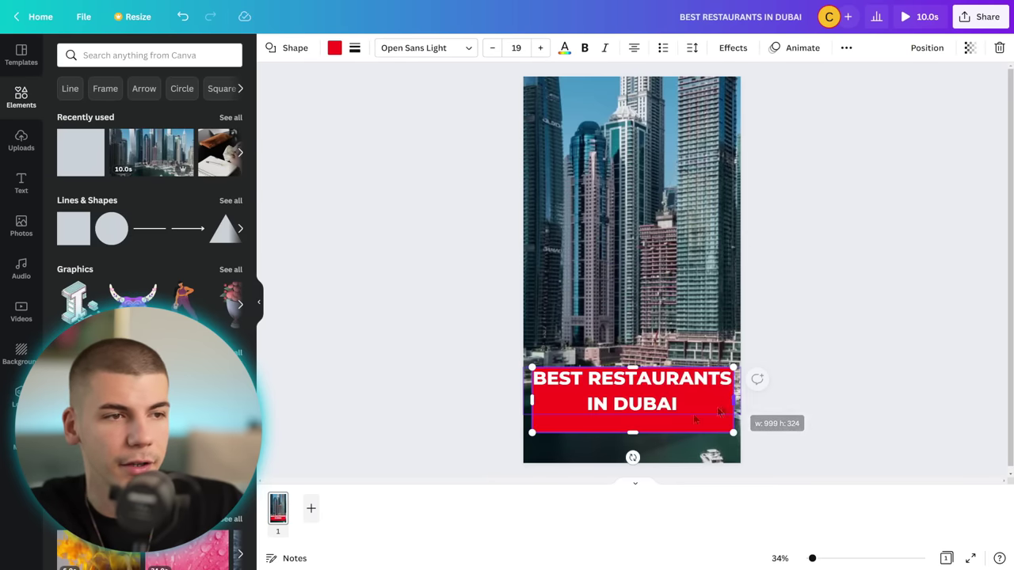
{"action": "left_click_drag", "start_coordinate": [634, 430], "coordinate": [634, 413]}
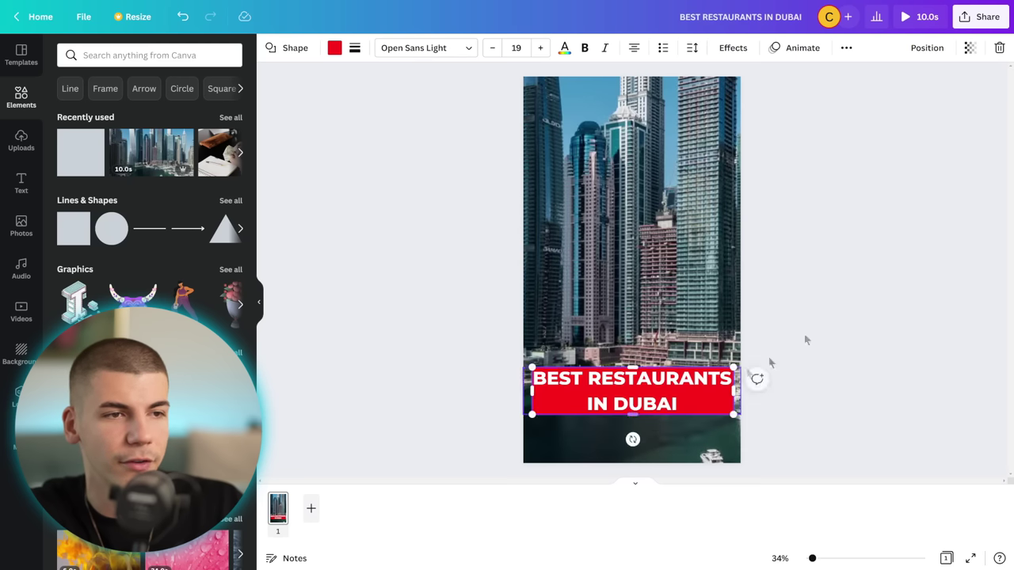
{"action": "left_click", "coordinate": [853, 297]}
- Apply the Pan animation to the 'BEST RESTAURANTS IN DUBAI' heading and its red bar
{"action": "left_click", "coordinate": [650, 388]}
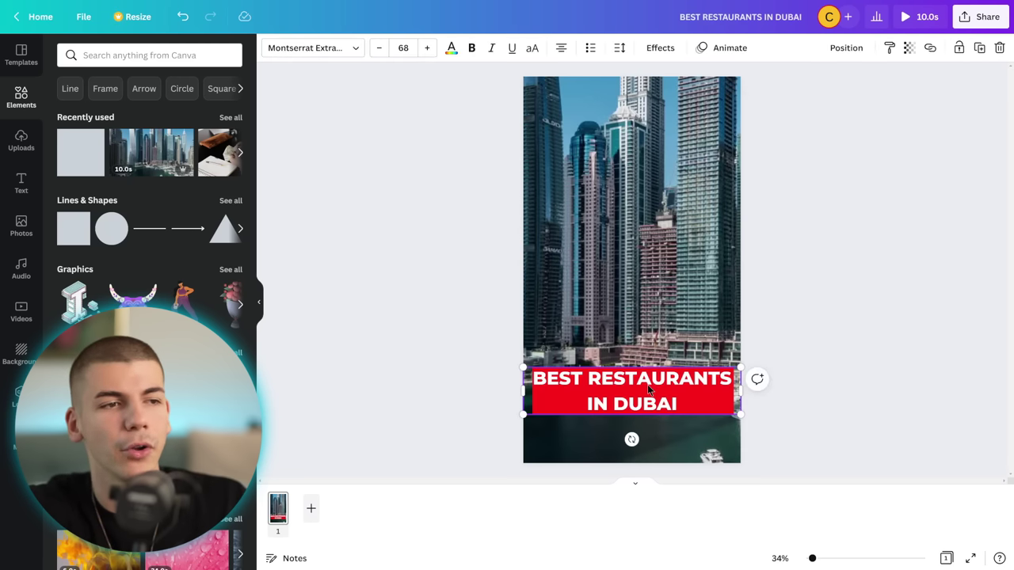
{"action": "left_click", "coordinate": [698, 49]}
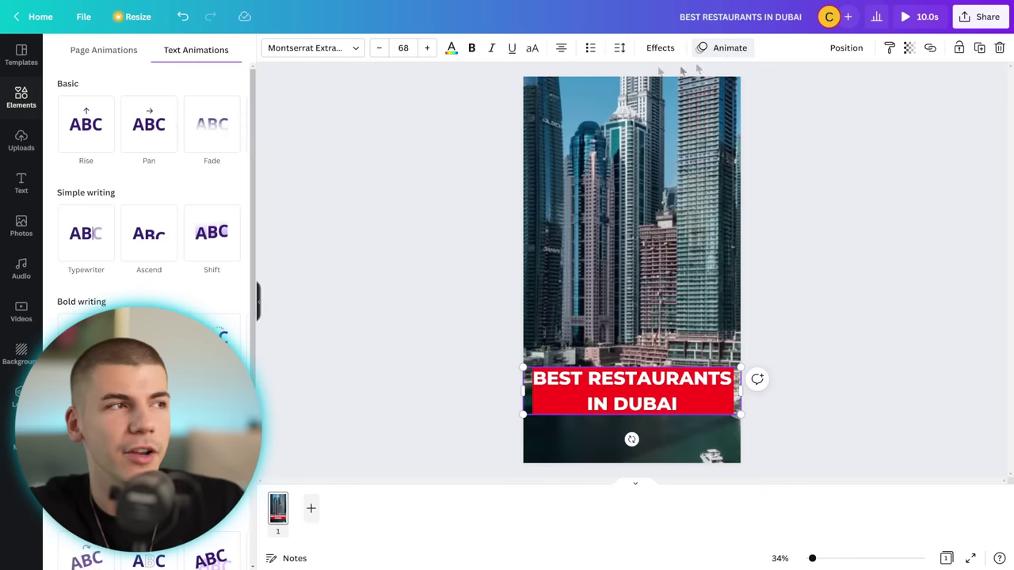
{"action": "left_click", "coordinate": [147, 136]}
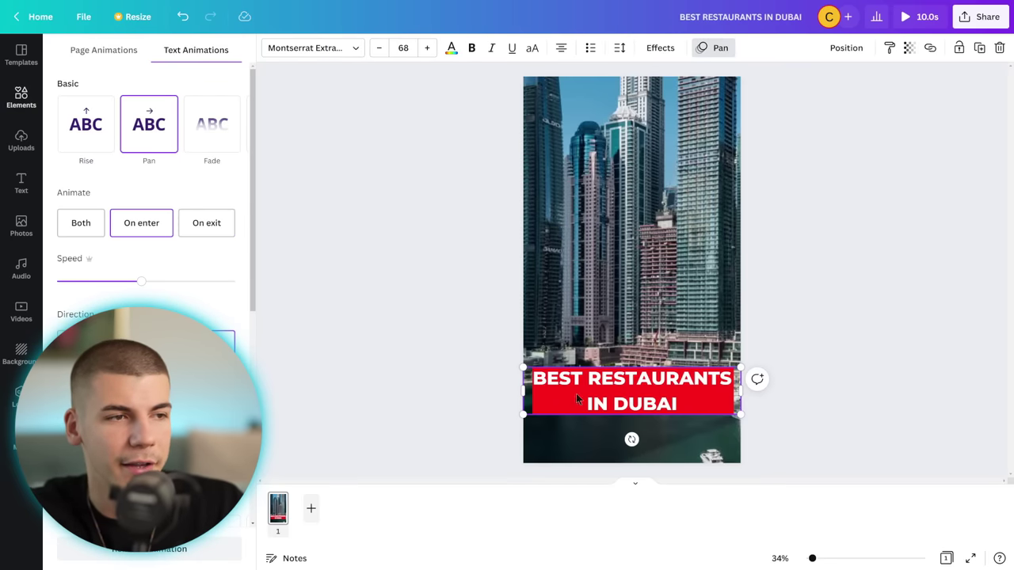
{"action": "left_click", "coordinate": [539, 396]}
{"action": "left_click", "coordinate": [149, 123]}
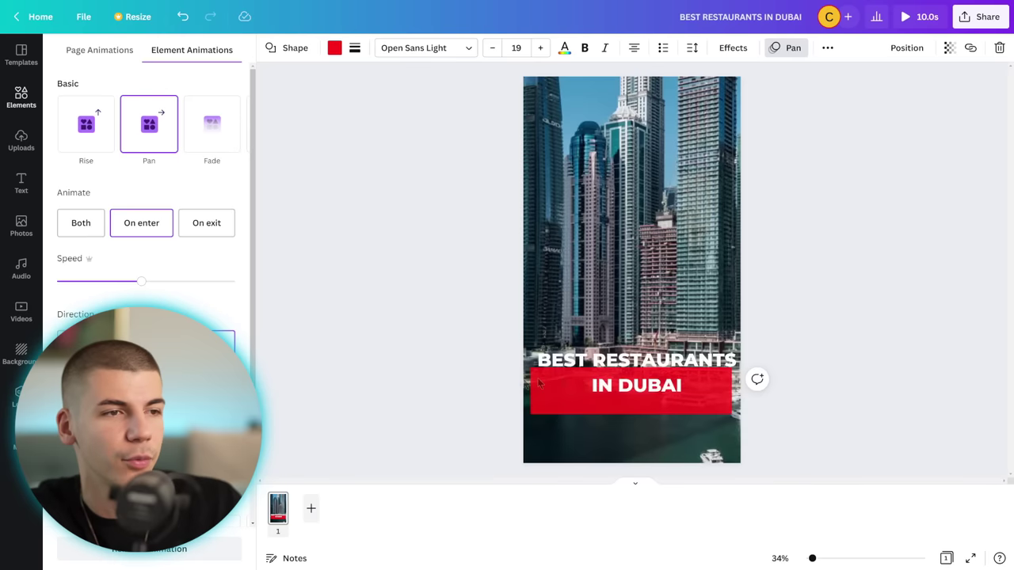
{"action": "left_click", "coordinate": [668, 379]}
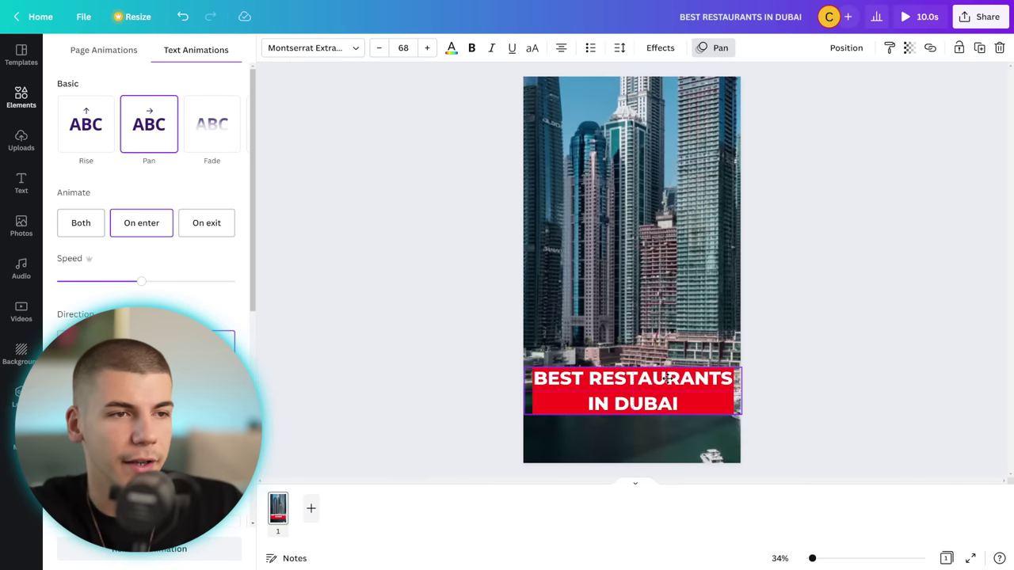
{"action": "left_click", "coordinate": [808, 177]}
- Cut the Dubai marina video on page 1 down to 2.8 s, then add page 2
{"action": "left_click", "coordinate": [678, 123]}
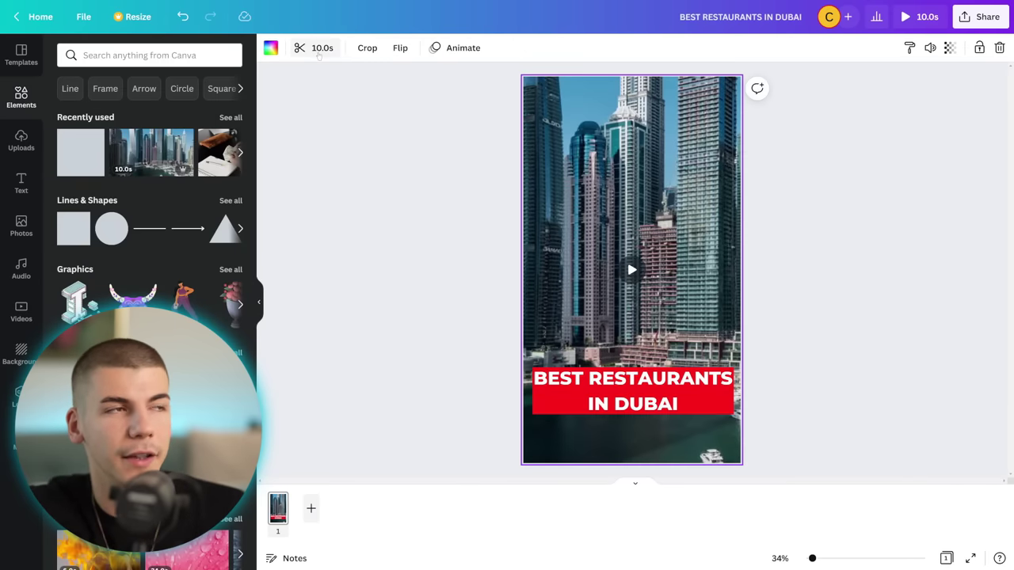
{"action": "left_click", "coordinate": [319, 49]}
{"action": "left_click_drag", "start_coordinate": [959, 50], "coordinate": [508, 46]}
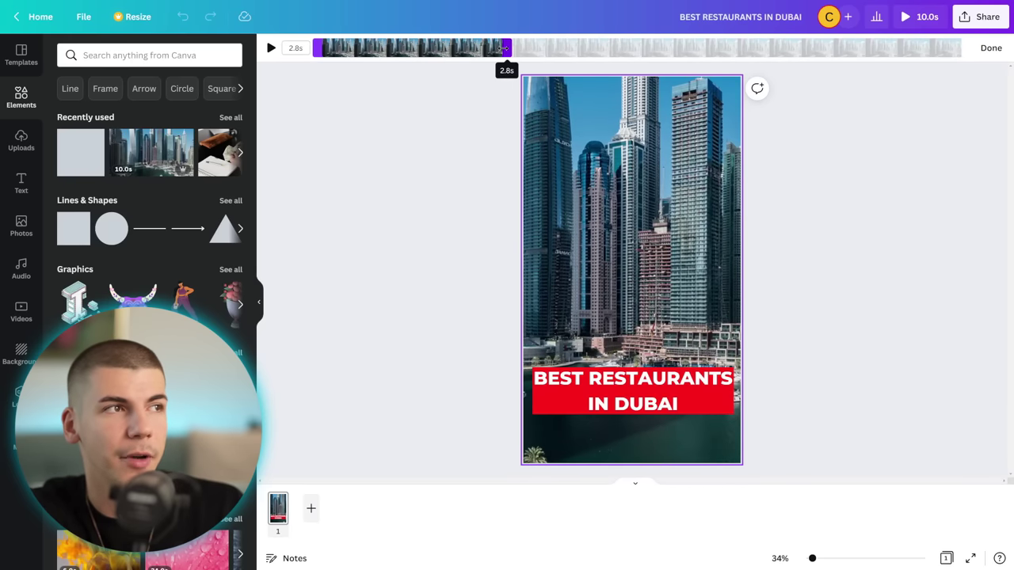
{"action": "left_click", "coordinate": [992, 48]}
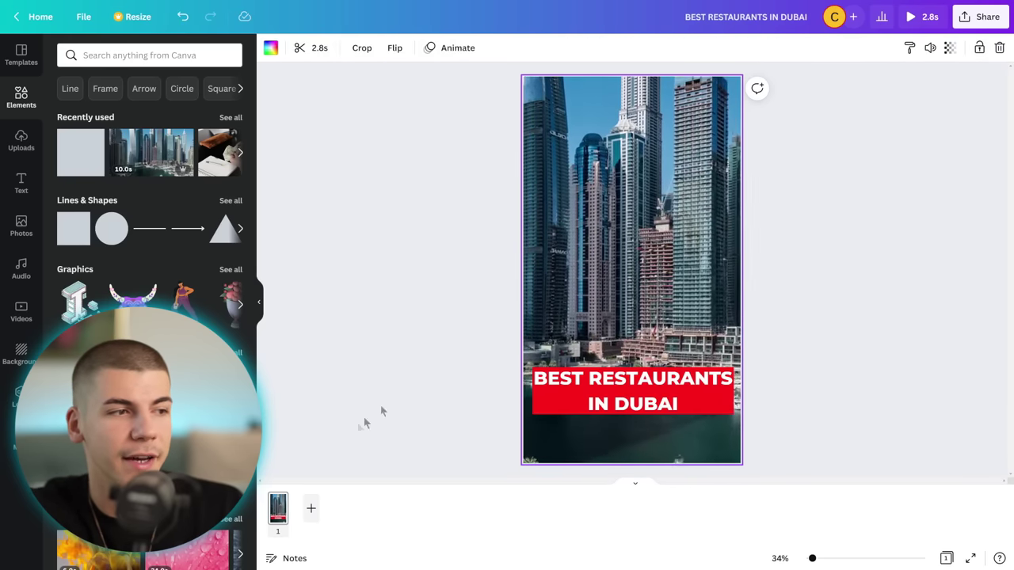
{"action": "left_click", "coordinate": [311, 508]}
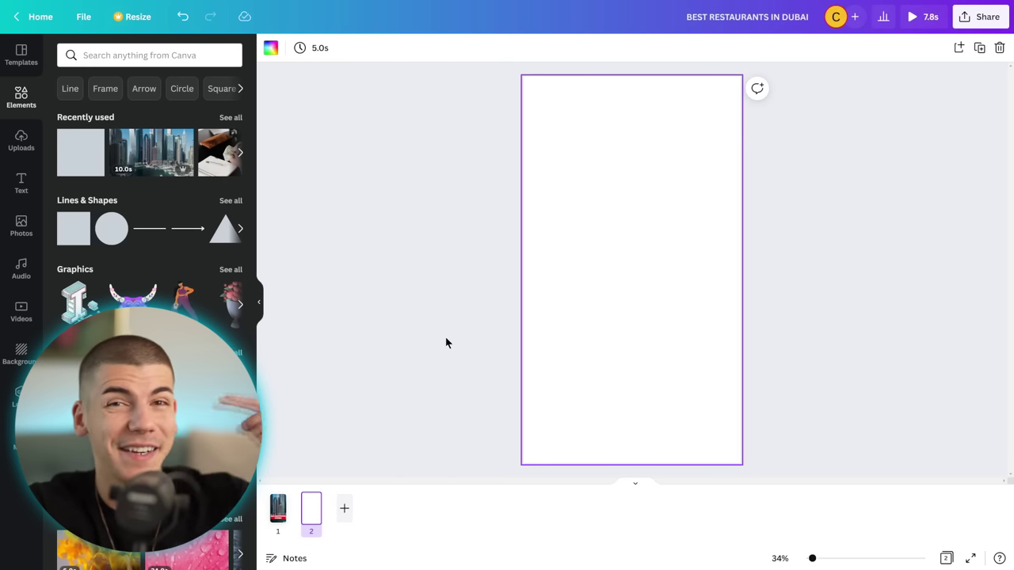
- Place the steak frites photo at the top of page 2 with a Pan animation
{"action": "left_click", "coordinate": [22, 141]}
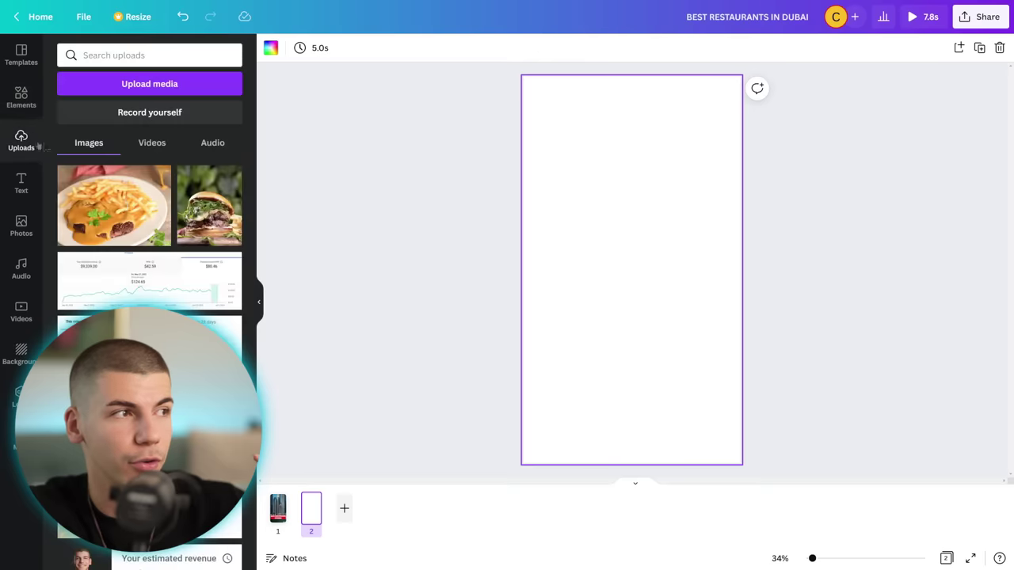
{"action": "left_click", "coordinate": [114, 206]}
{"action": "left_click_drag", "start_coordinate": [673, 310], "coordinate": [735, 261]}
{"action": "left_click", "coordinate": [458, 48]}
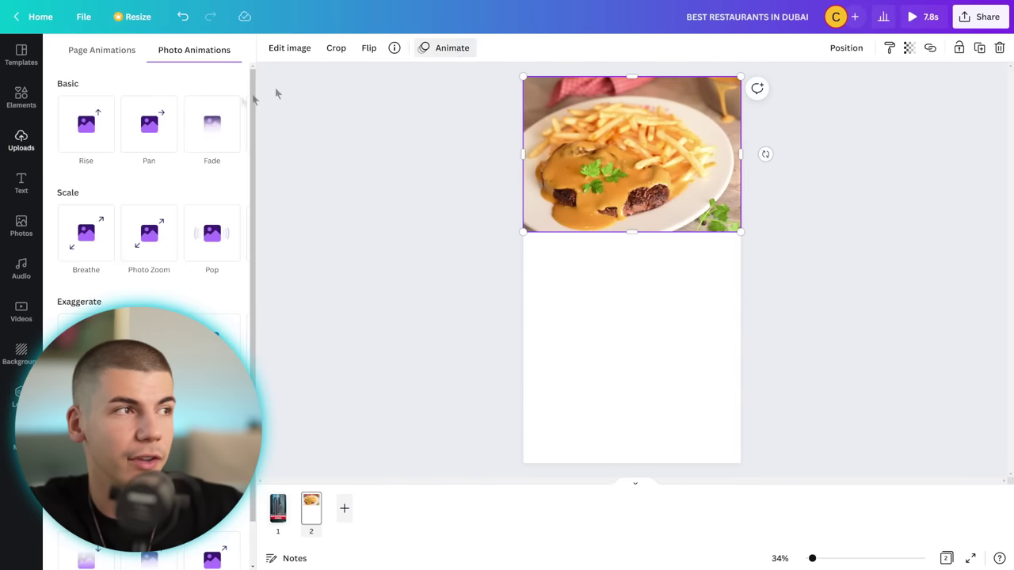
{"action": "left_click", "coordinate": [149, 124]}
{"action": "key", "text": "Escape"}
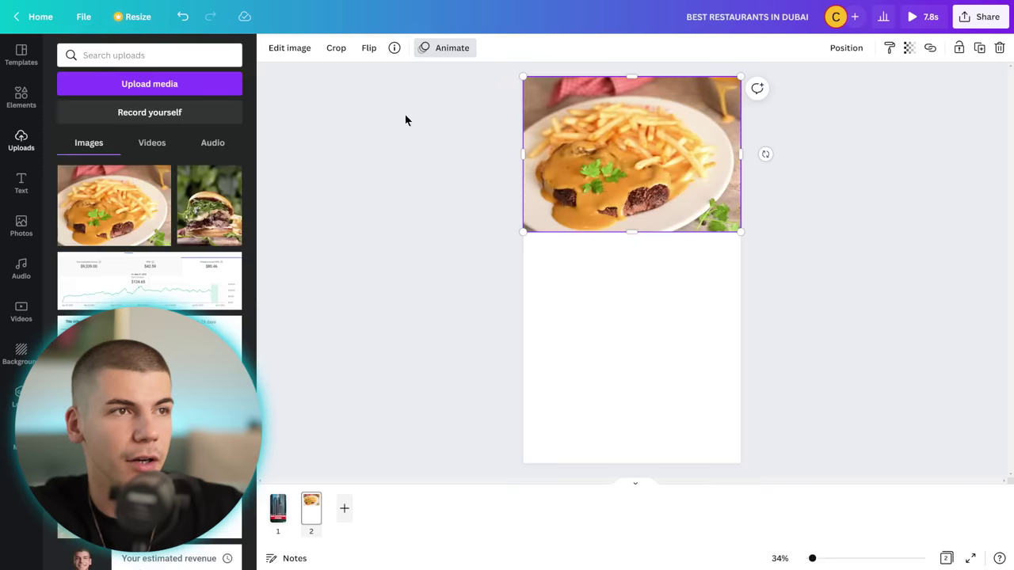
- Add the burger photo filling the lower page and bring the fries photo forward
{"action": "left_click", "coordinate": [212, 220]}
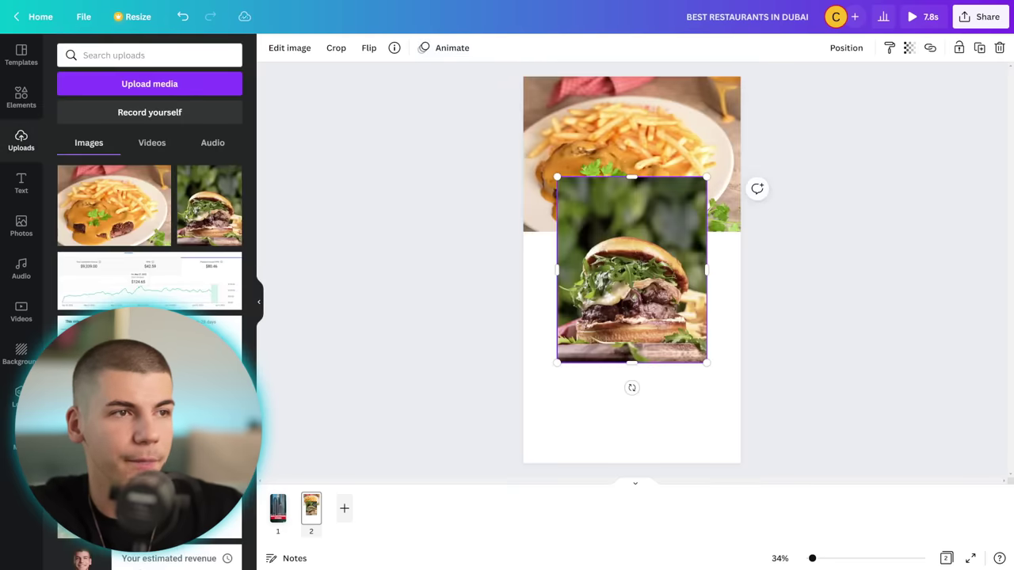
{"action": "left_click_drag", "start_coordinate": [646, 349], "coordinate": [766, 488]}
{"action": "left_click_drag", "start_coordinate": [702, 340], "coordinate": [691, 191]}
{"action": "left_click", "coordinate": [673, 141]}
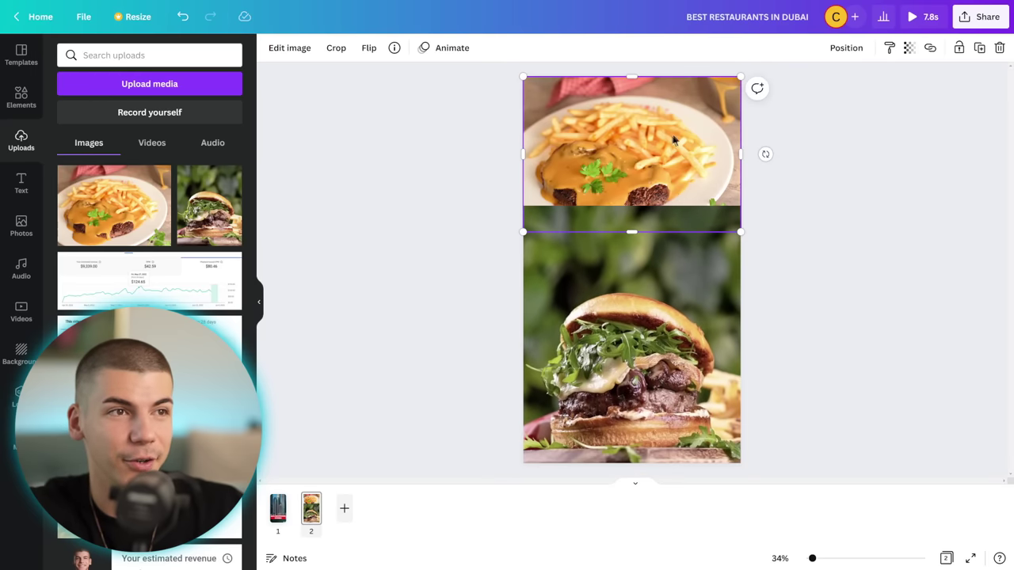
{"action": "left_click", "coordinate": [844, 49]}
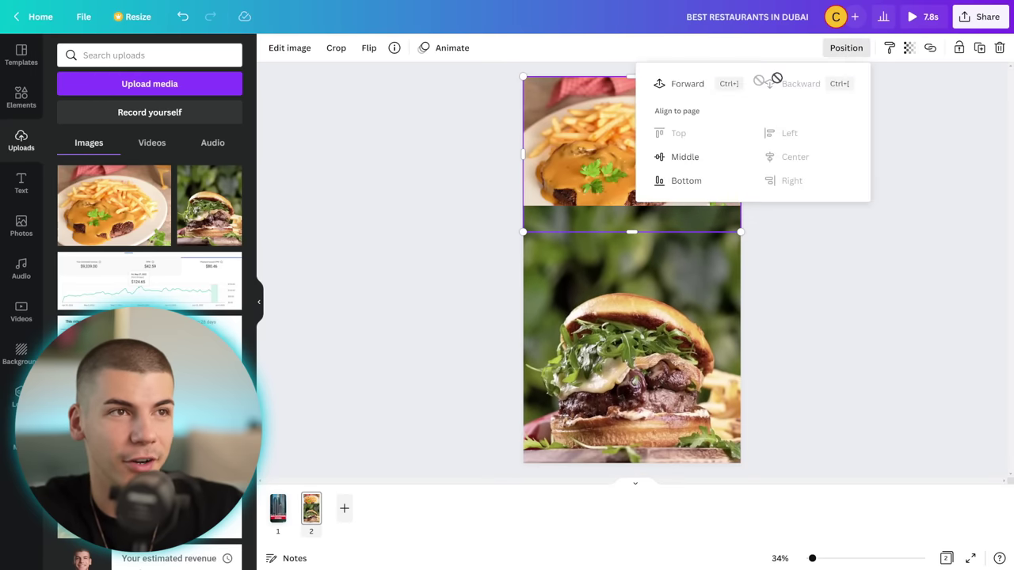
{"action": "left_click", "coordinate": [687, 83]}
{"action": "left_click", "coordinate": [905, 248]}
{"action": "left_click", "coordinate": [906, 248]}
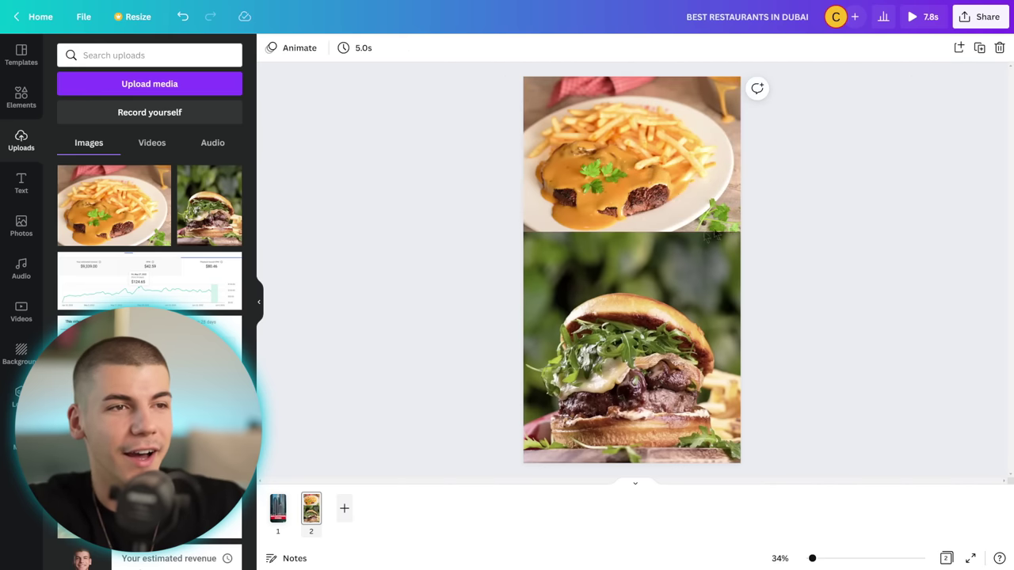
- Add a white Montserrat Extra-Bold heading '#1 Couqley French Bistro' to page 2
{"action": "left_click", "coordinate": [30, 195]}
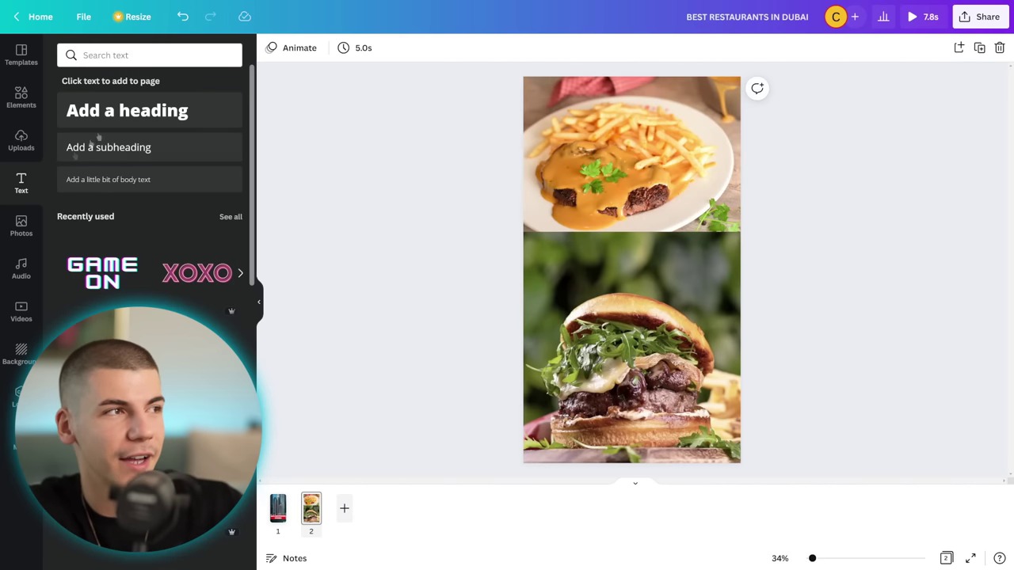
{"action": "left_click", "coordinate": [114, 119]}
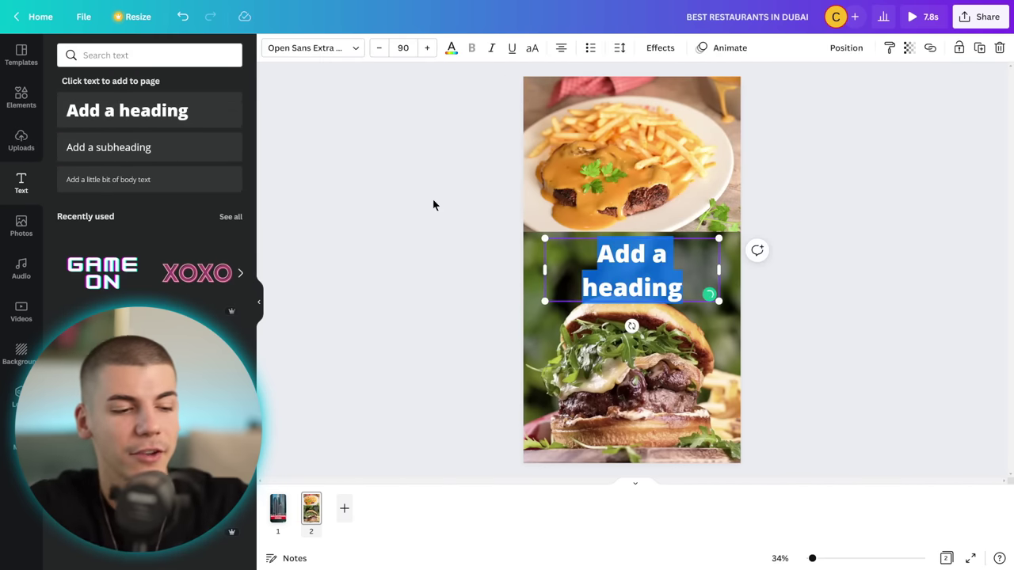
{"action": "type", "text": "Couqley French Bistro"}
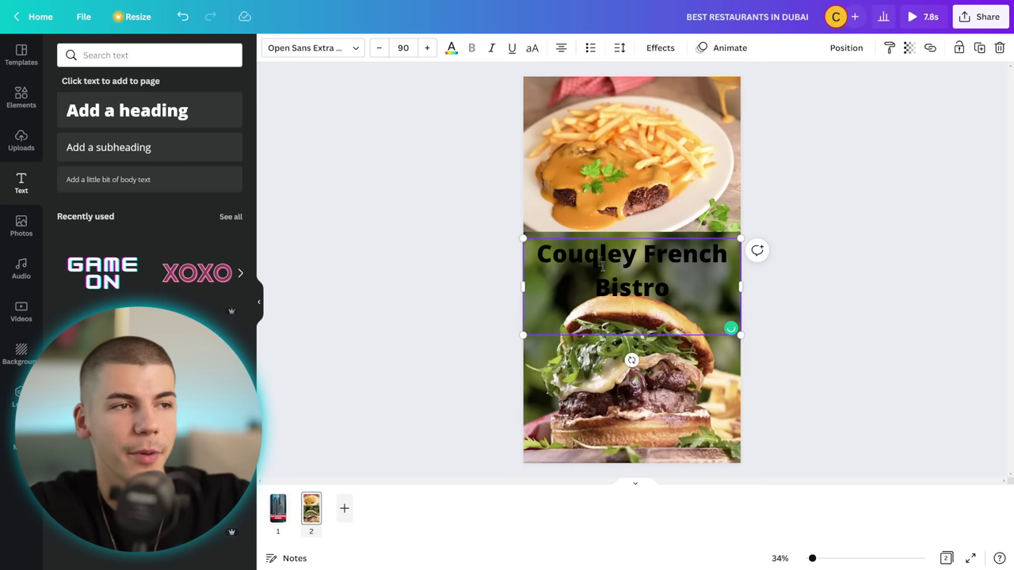
{"action": "left_click", "coordinate": [543, 252]}
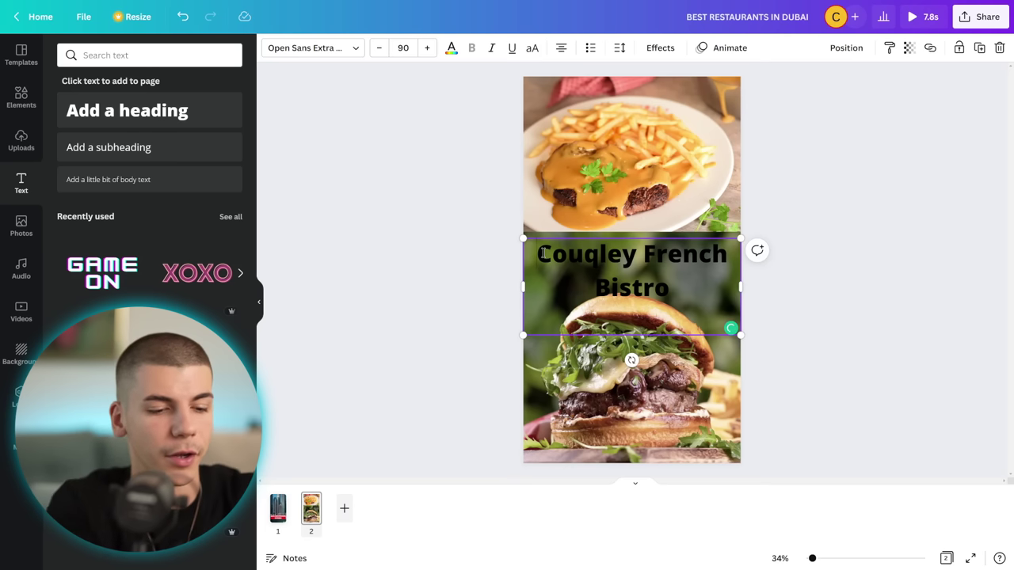
{"action": "type", "text": "1."}
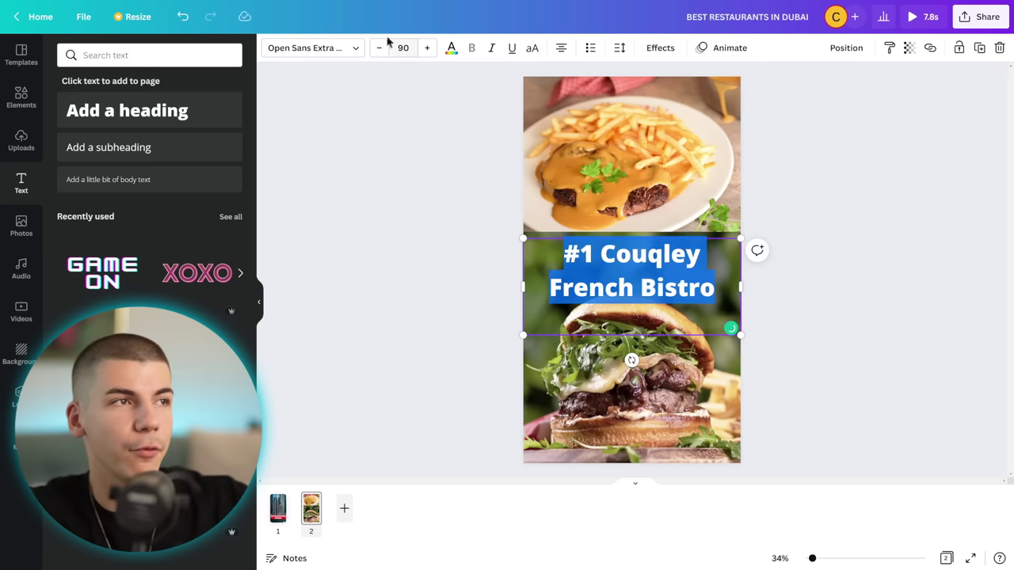
{"action": "left_click", "coordinate": [313, 48]}
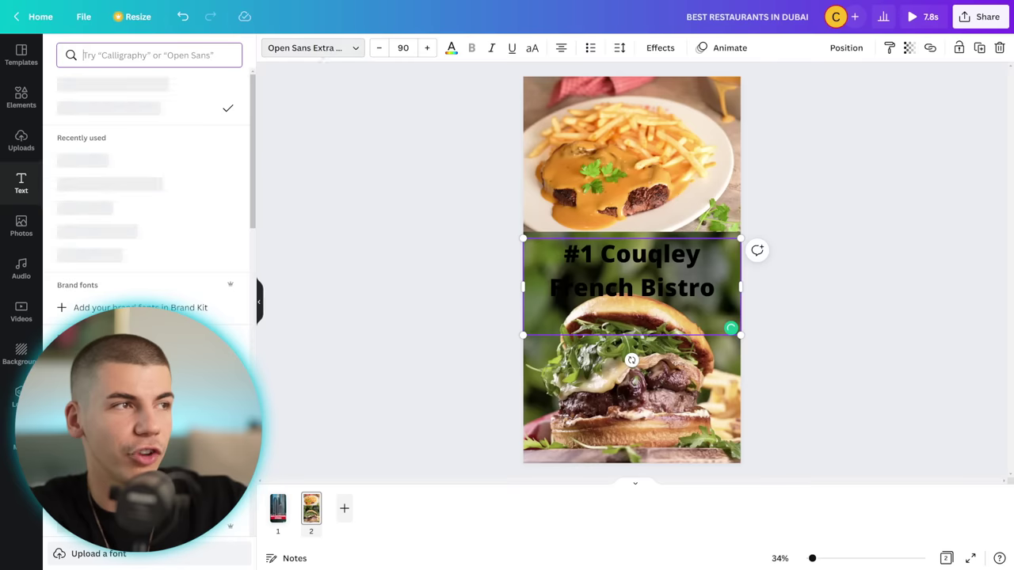
{"action": "left_click", "coordinate": [145, 84]}
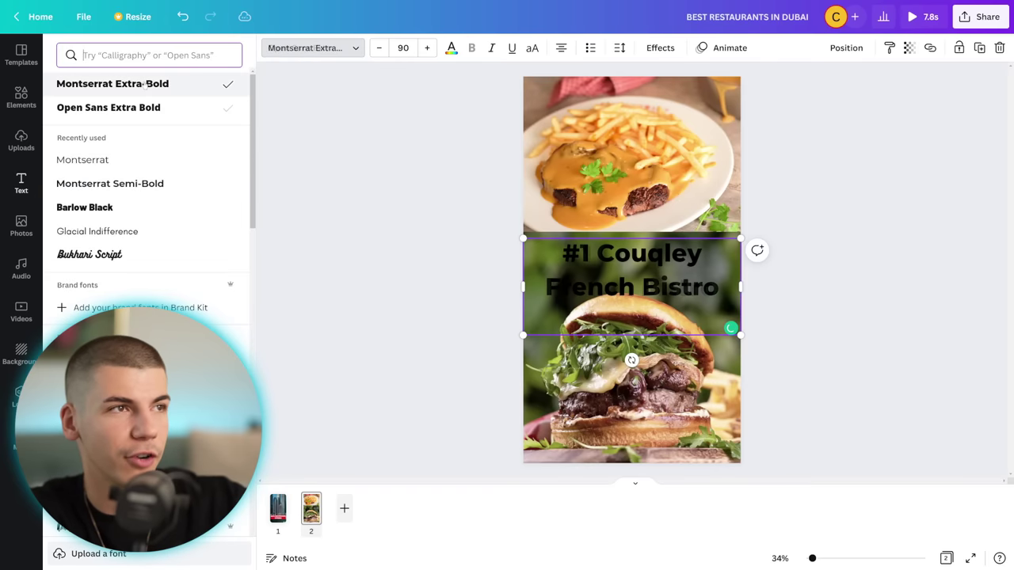
{"action": "left_click", "coordinate": [450, 48]}
{"action": "left_click", "coordinate": [165, 109]}
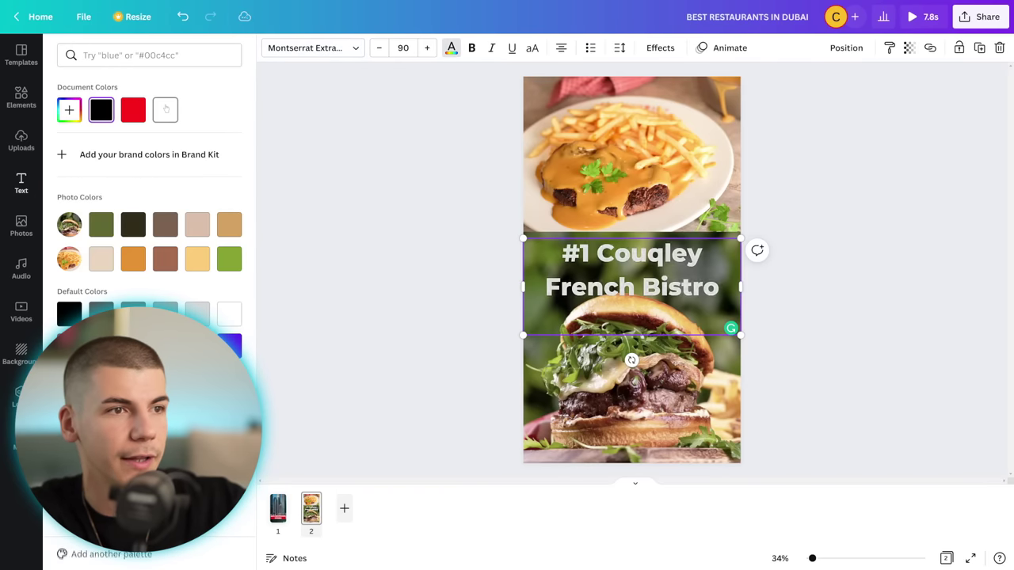
- Resize the heading to span the photo width and give it the Ascend animation
{"action": "left_click_drag", "start_coordinate": [738, 336], "coordinate": [683, 309]}
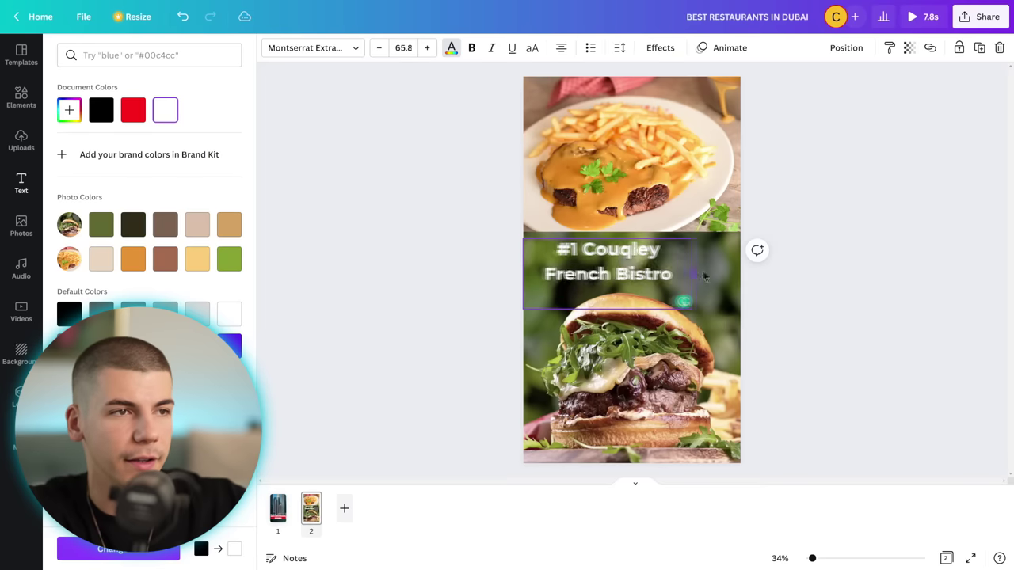
{"action": "left_click_drag", "start_coordinate": [682, 273], "coordinate": [740, 273]}
{"action": "left_click", "coordinate": [730, 50]}
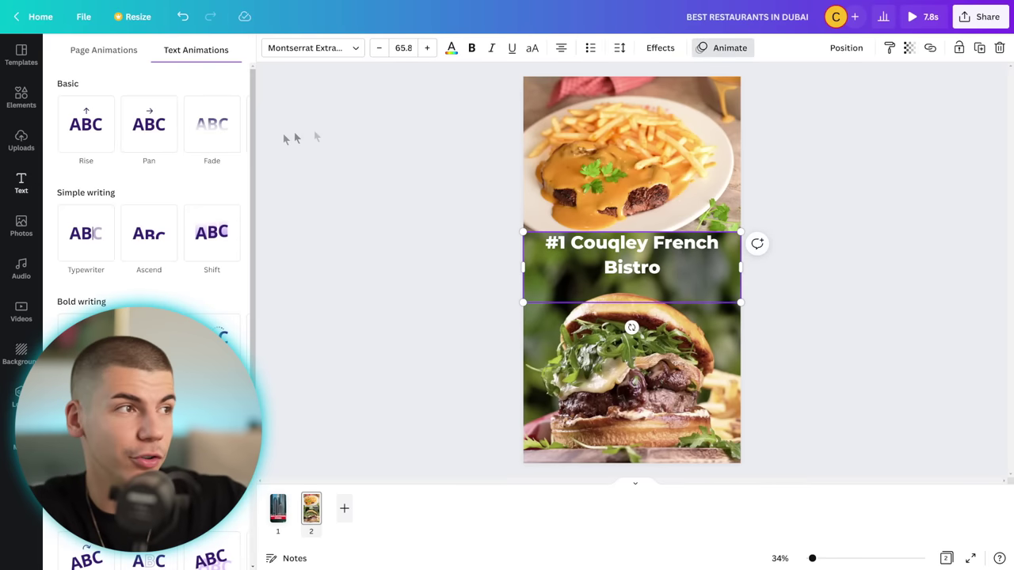
{"action": "left_click", "coordinate": [166, 255]}
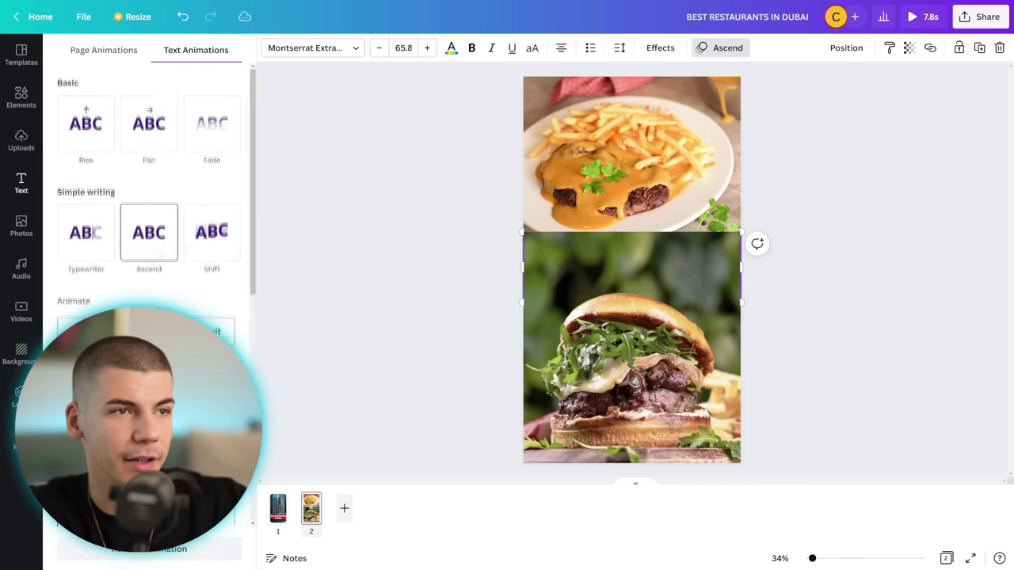
{"action": "key", "text": "Escape"}
{"action": "left_click", "coordinate": [369, 259]}
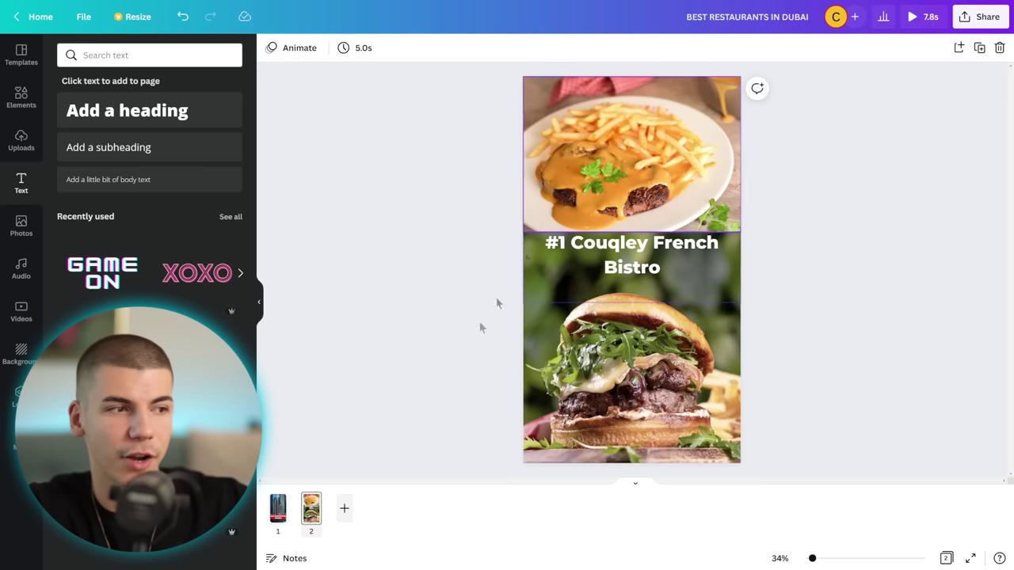
- Add a blank third page and save the captured La Piscina watermelon salad photo
{"action": "left_click", "coordinate": [344, 508]}
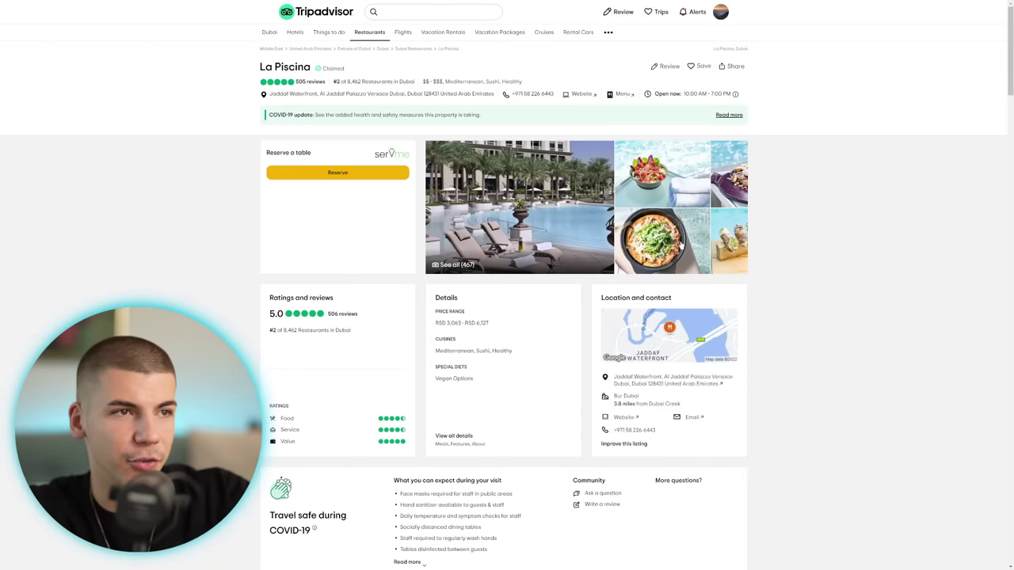
{"action": "left_click", "coordinate": [679, 162]}
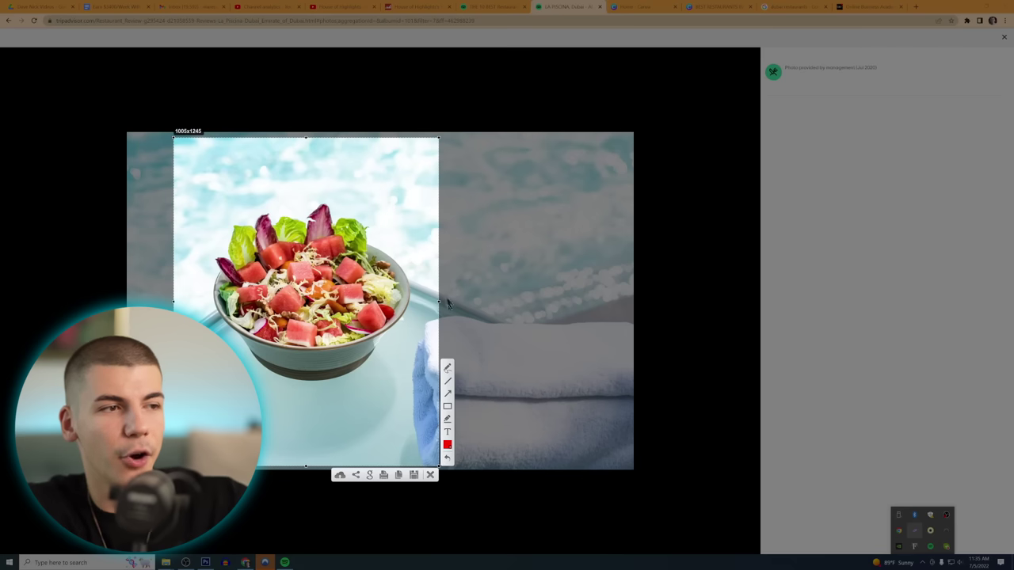
{"action": "left_click", "coordinate": [414, 475]}
- Capture and save a Lightshot screenshot of La Piscina's tiramisu photo
{"action": "key", "text": "Right"}
{"action": "key", "text": "Print"}
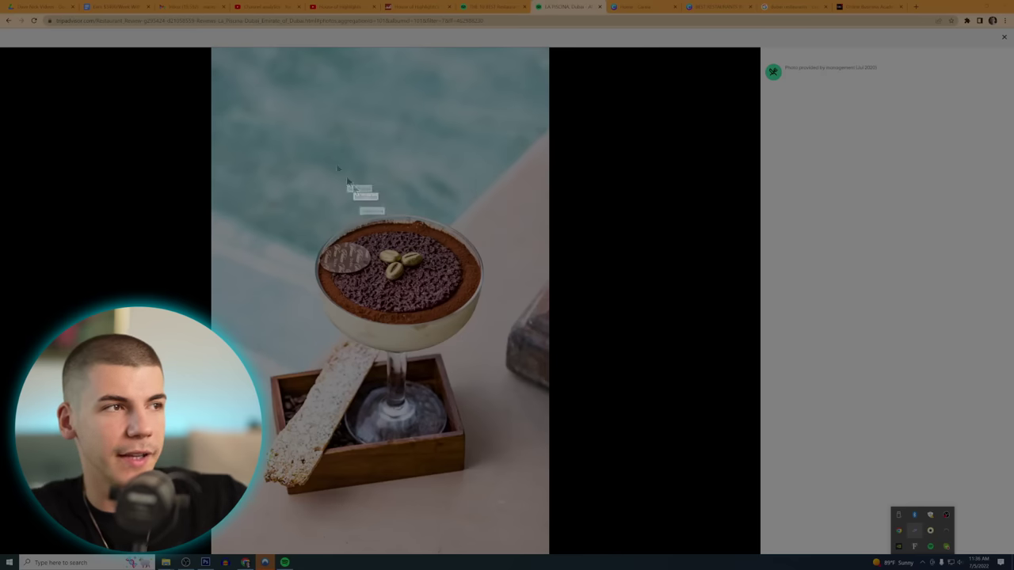
{"action": "left_click_drag", "start_coordinate": [255, 109], "coordinate": [509, 524]}
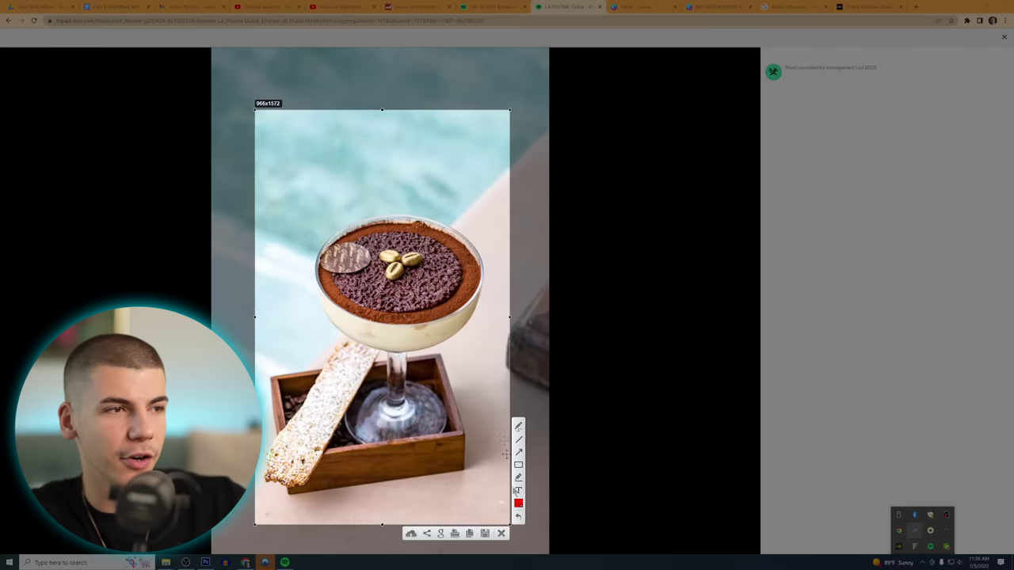
{"action": "left_click", "coordinate": [485, 538]}
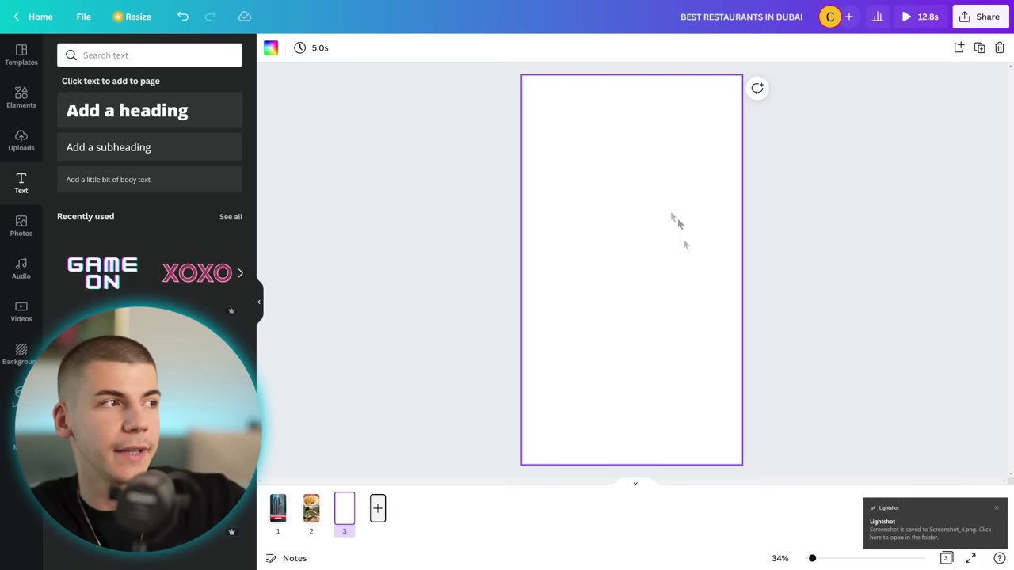
{"action": "left_click", "coordinate": [22, 139]}
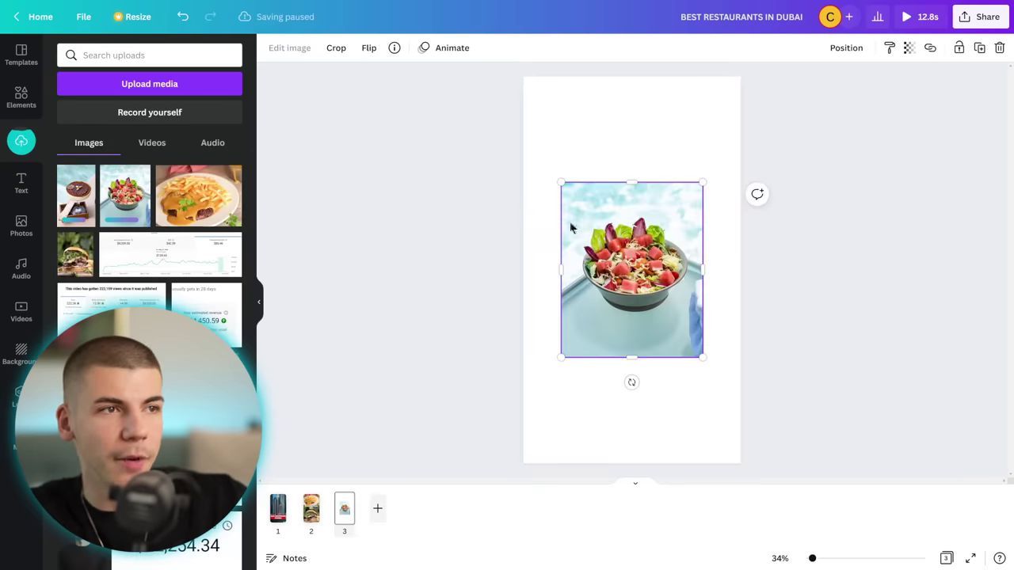
- Place the watermelon salad photo at the top of page 3, spanning the full width
{"action": "left_click_drag", "start_coordinate": [572, 228], "coordinate": [566, 117]}
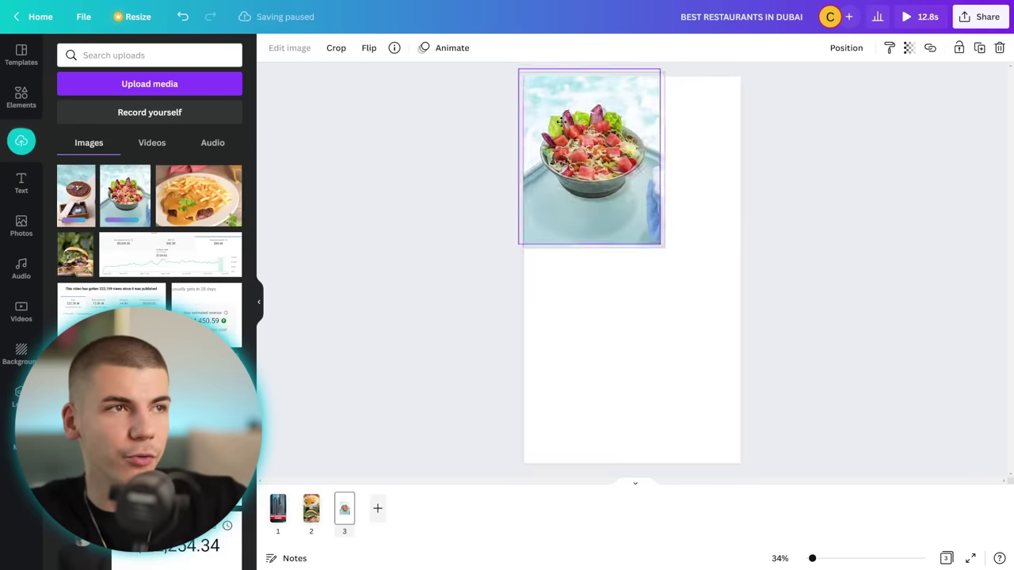
{"action": "left_click_drag", "start_coordinate": [663, 249], "coordinate": [740, 347]}
{"action": "left_click_drag", "start_coordinate": [634, 238], "coordinate": [634, 205]}
- Add the tiramisu photo full-width beneath the salad and crop off its top
{"action": "left_click", "coordinate": [131, 196]}
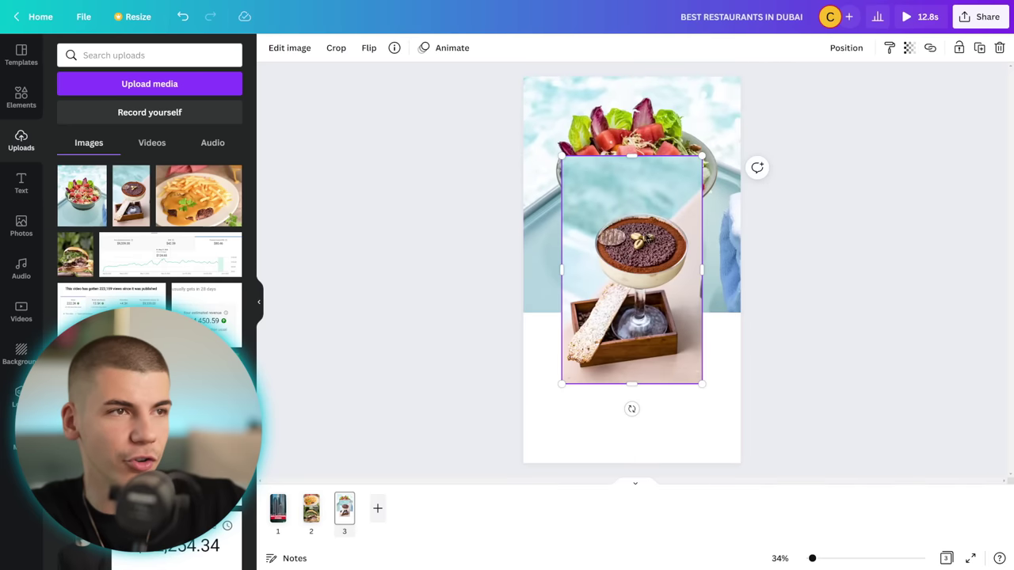
{"action": "left_click_drag", "start_coordinate": [640, 243], "coordinate": [602, 356]}
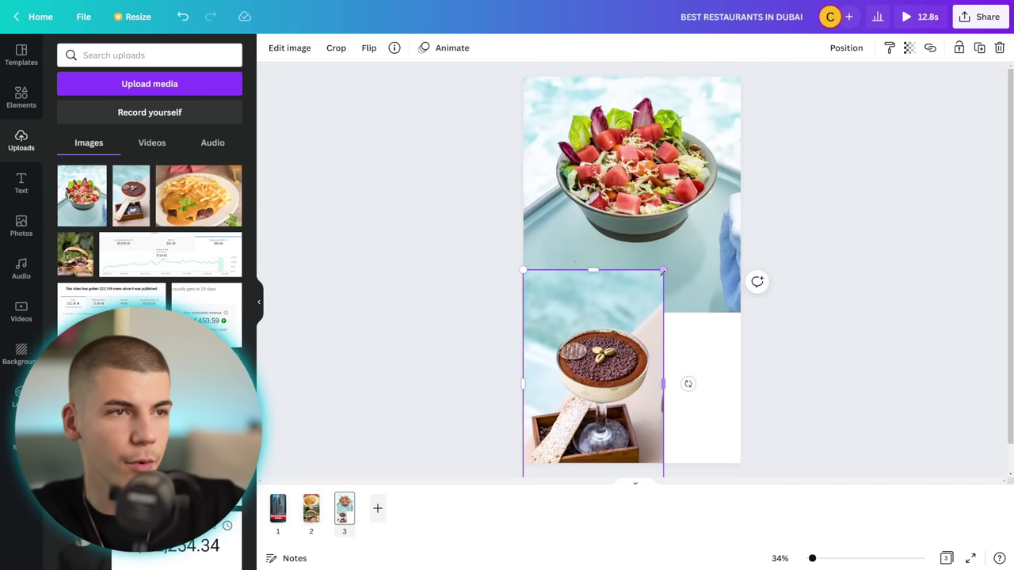
{"action": "left_click_drag", "start_coordinate": [662, 271], "coordinate": [718, 182]}
{"action": "left_click_drag", "start_coordinate": [621, 329], "coordinate": [609, 411]}
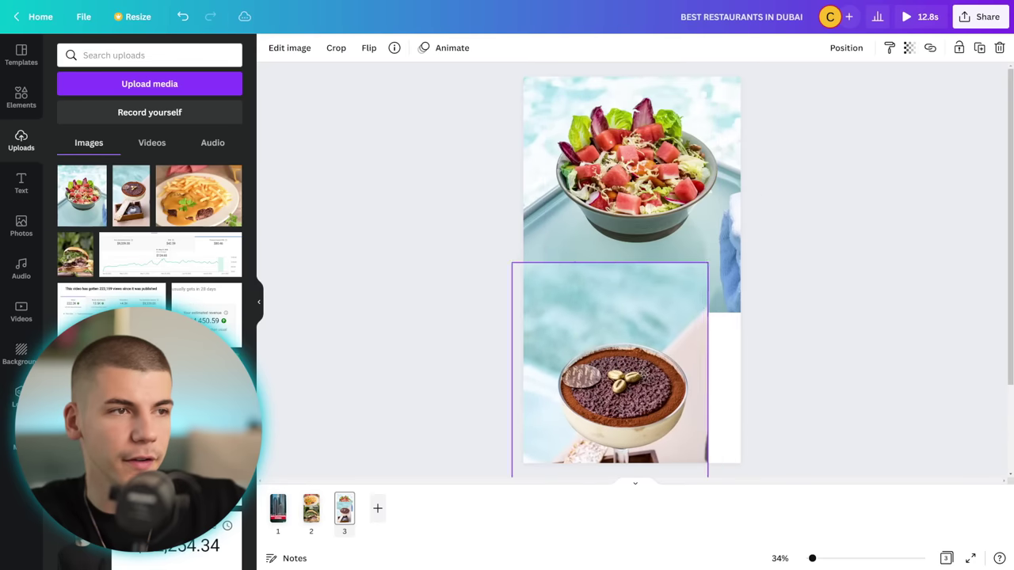
{"action": "left_click_drag", "start_coordinate": [707, 262], "coordinate": [695, 215]}
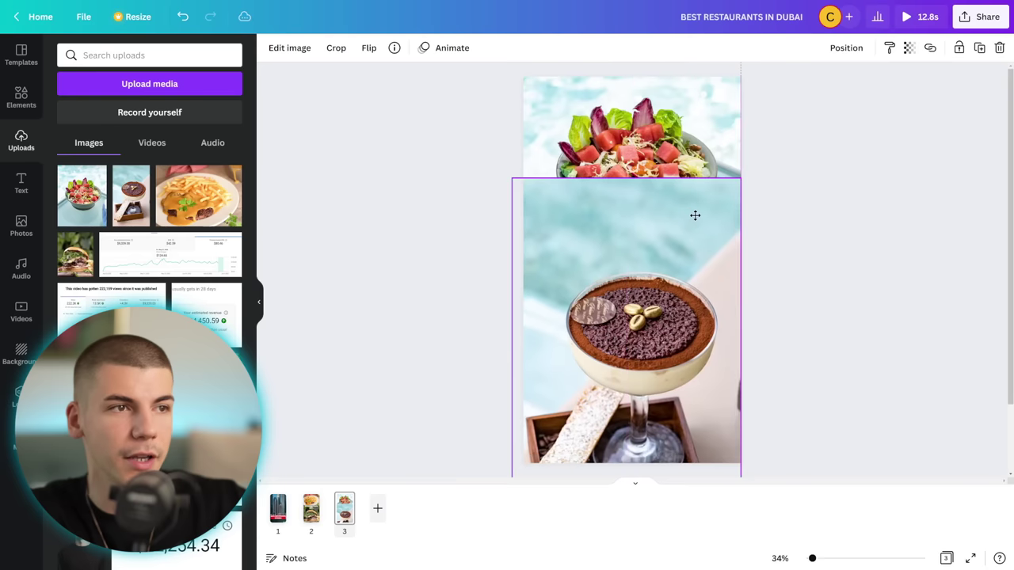
{"action": "left_click", "coordinate": [336, 48]}
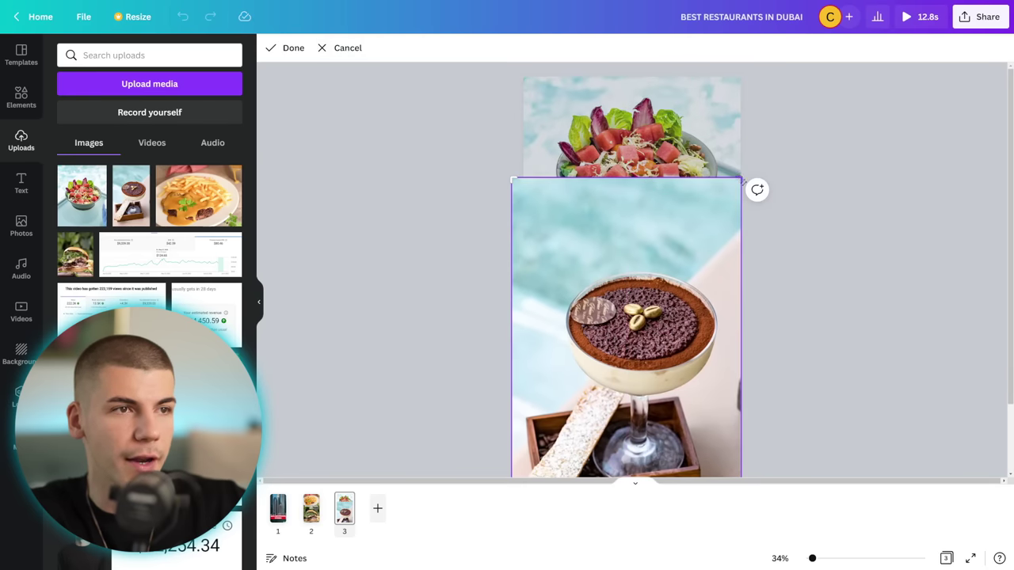
{"action": "left_click_drag", "start_coordinate": [745, 180], "coordinate": [777, 262]}
{"action": "left_click", "coordinate": [872, 230]}
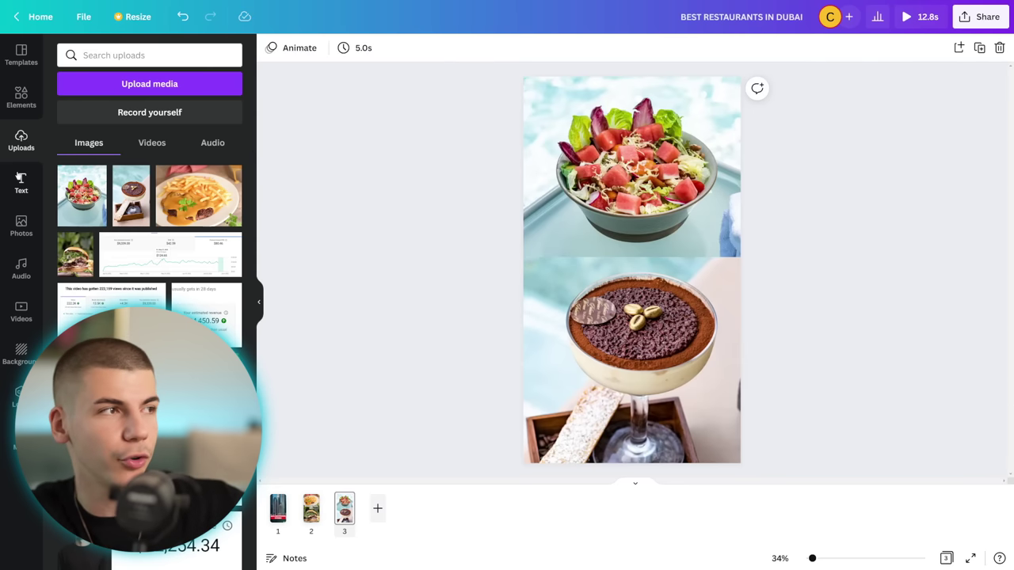
- Add a '#2 La Piscina' heading to page 3
{"action": "left_click", "coordinate": [21, 183]}
{"action": "left_click", "coordinate": [111, 110]}
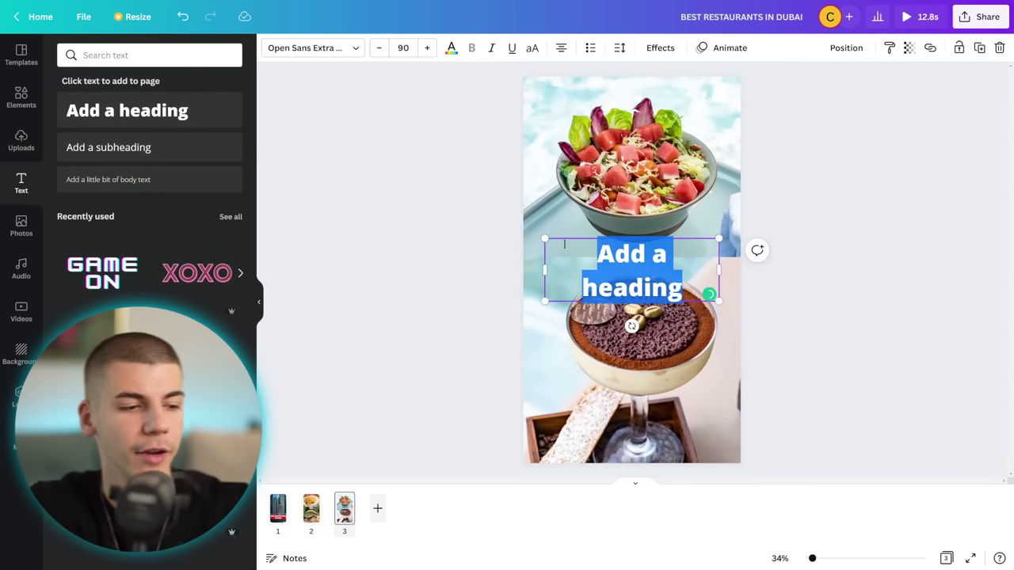
{"action": "type", "text": "#2"}
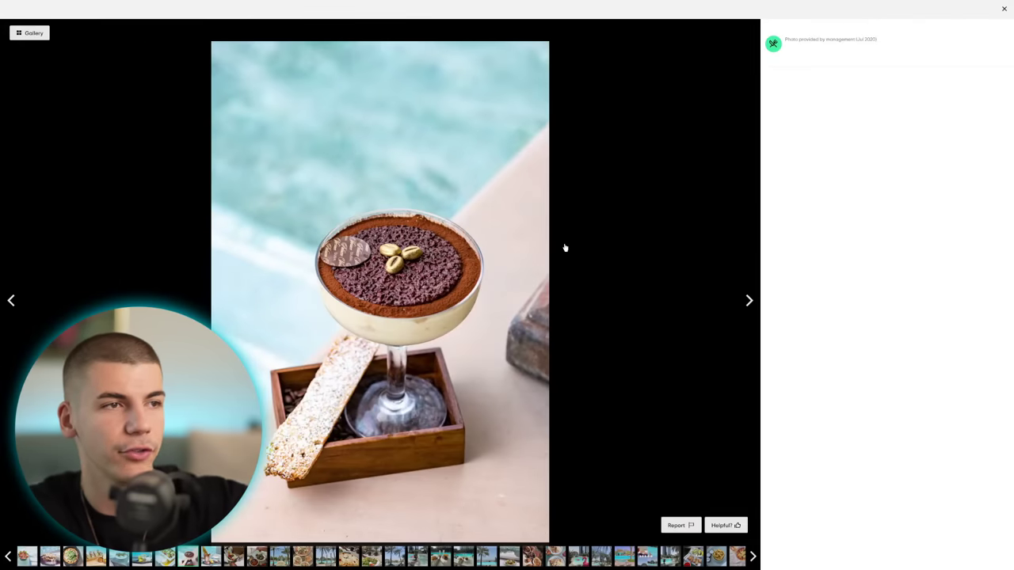
{"action": "left_click", "coordinate": [1005, 10]}
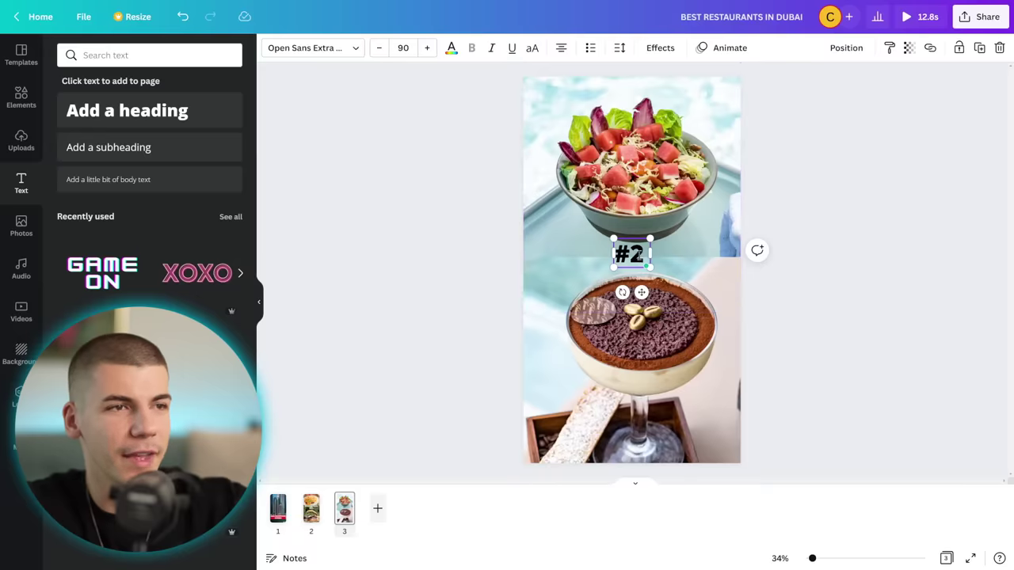
{"action": "type", "text": "La Piscina"}
{"action": "key", "text": "ctrl+a"}
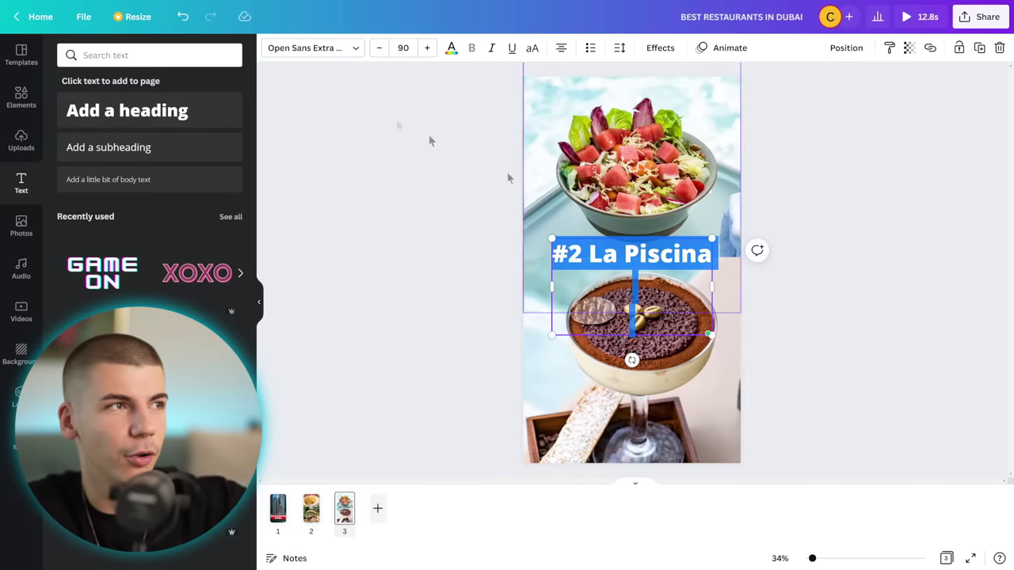
- Make the '#2 La Piscina' title white Montserrat Extra-Bold
{"action": "left_click", "coordinate": [313, 48]}
{"action": "left_click", "coordinate": [129, 84]}
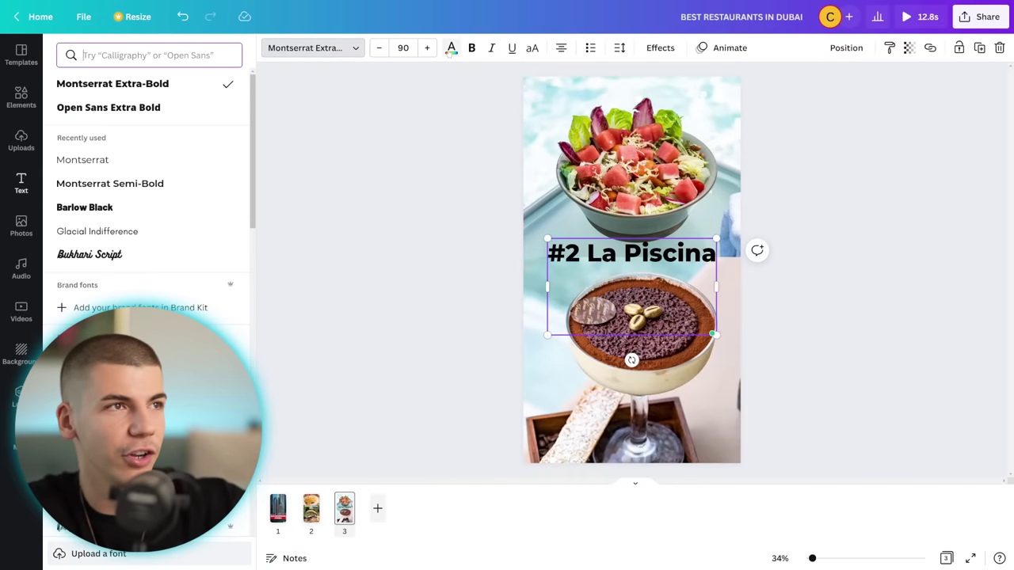
{"action": "left_click", "coordinate": [451, 47]}
{"action": "left_click", "coordinate": [165, 110]}
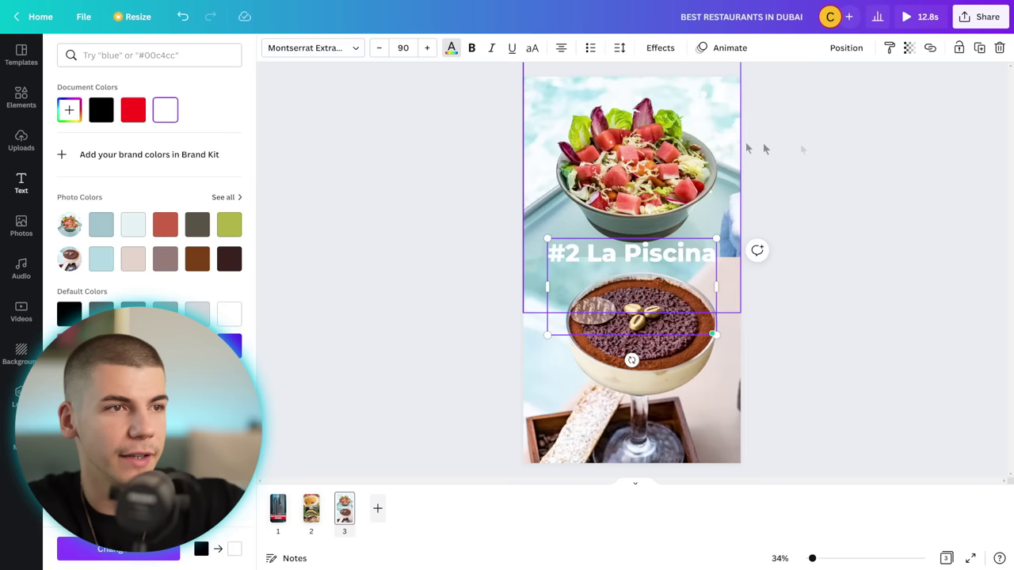
{"action": "left_click", "coordinate": [879, 196]}
- Move the title mid-page between the two photos and give it the Ascend animation
{"action": "left_click_drag", "start_coordinate": [676, 260], "coordinate": [679, 437]}
{"action": "left_click_drag", "start_coordinate": [679, 368], "coordinate": [676, 252]}
{"action": "left_click", "coordinate": [722, 47]}
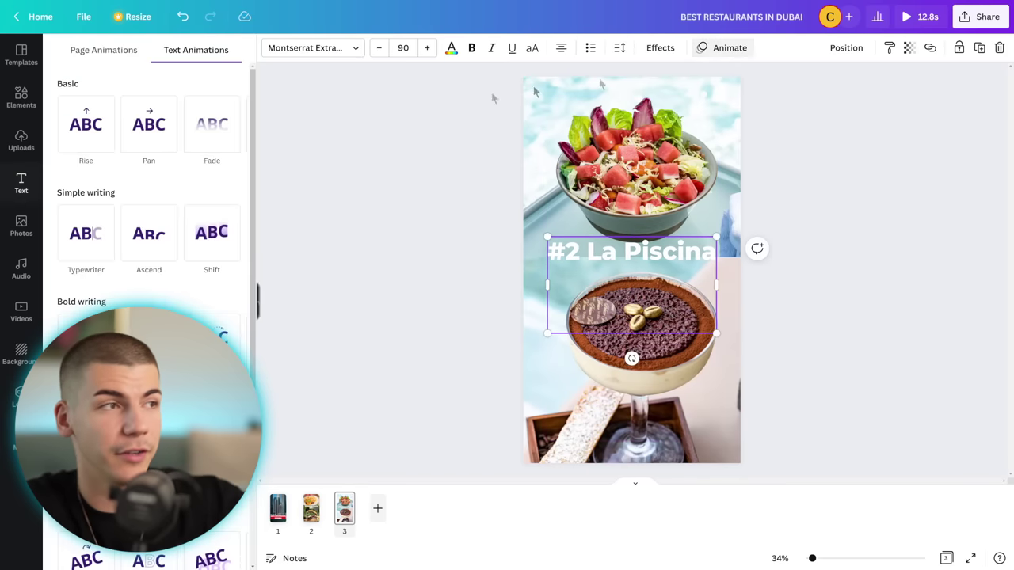
{"action": "left_click", "coordinate": [159, 229]}
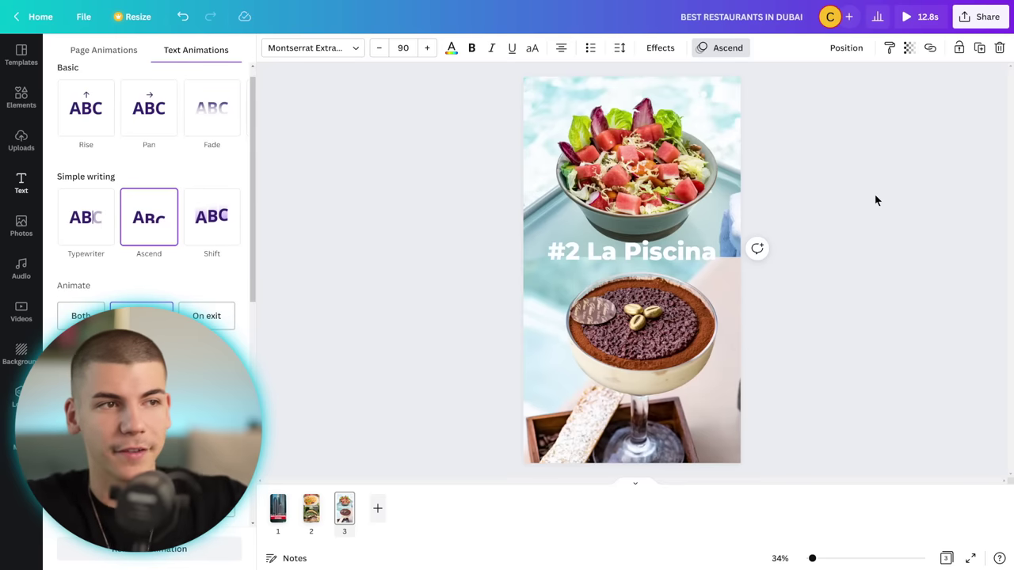
{"action": "left_click", "coordinate": [875, 194]}
{"action": "left_click", "coordinate": [855, 206]}
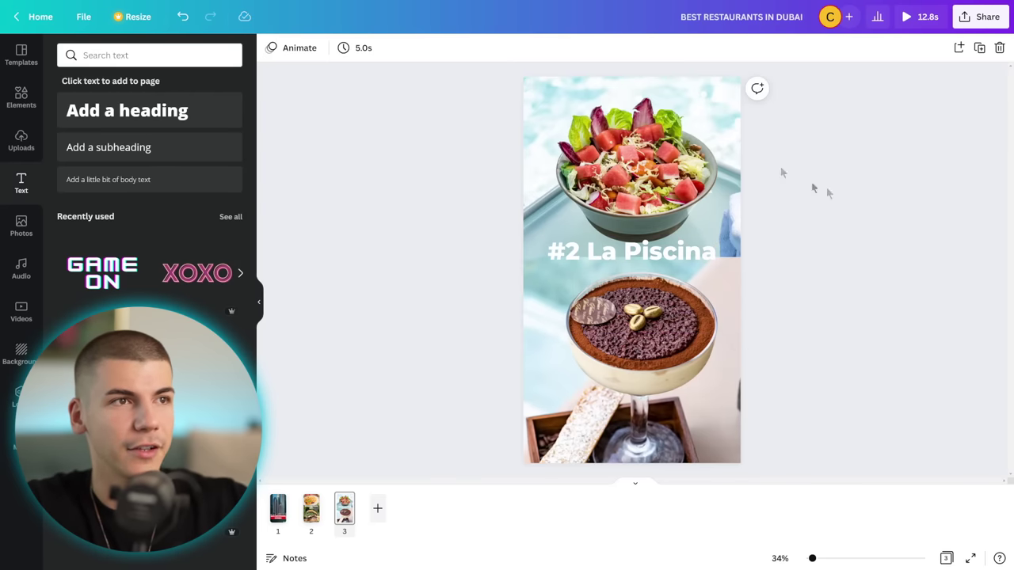
- Shorten page 2 from 5.0 to 3.0 seconds
{"action": "left_click", "coordinate": [311, 507]}
{"action": "left_click", "coordinate": [357, 47]}
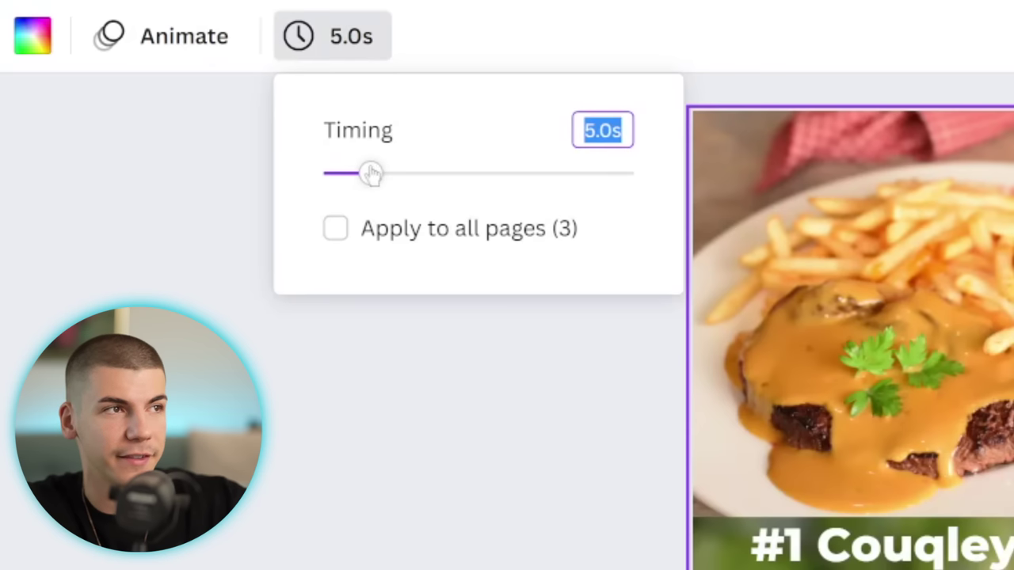
{"action": "left_click_drag", "start_coordinate": [372, 174], "coordinate": [351, 176]}
{"action": "left_click", "coordinate": [355, 446]}
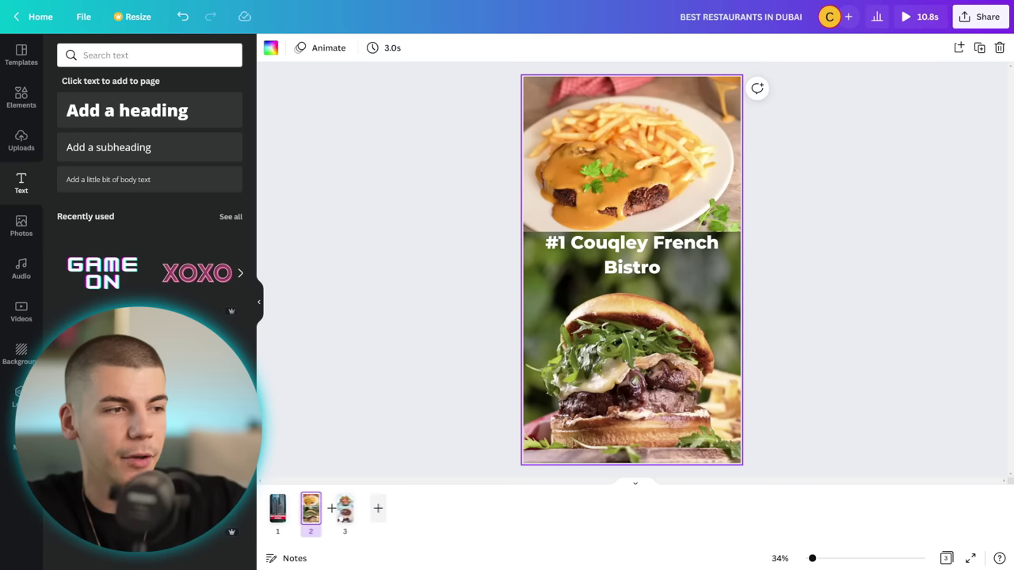
- Shorten page 3 to 3.0 seconds, making the video 8.8 s
{"action": "left_click", "coordinate": [344, 508]}
{"action": "left_click", "coordinate": [388, 50]}
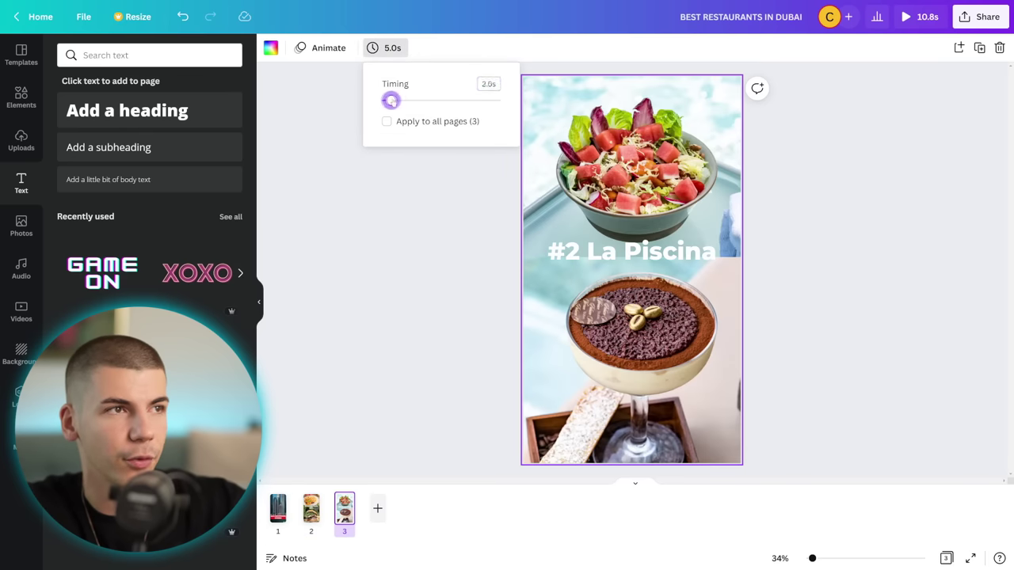
{"action": "left_click_drag", "start_coordinate": [394, 101], "coordinate": [389, 100]}
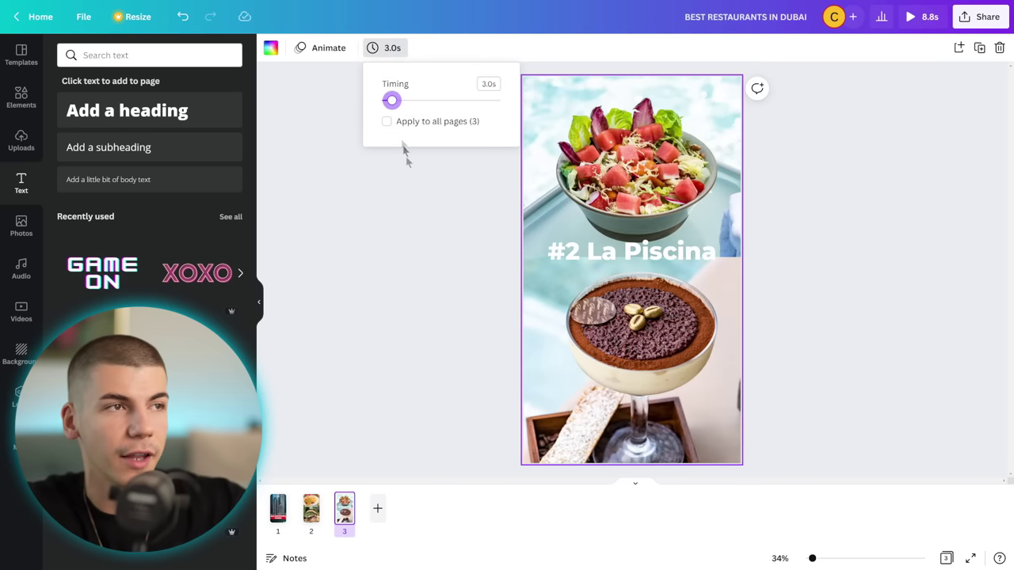
{"action": "left_click", "coordinate": [409, 224]}
{"action": "left_click", "coordinate": [408, 224]}
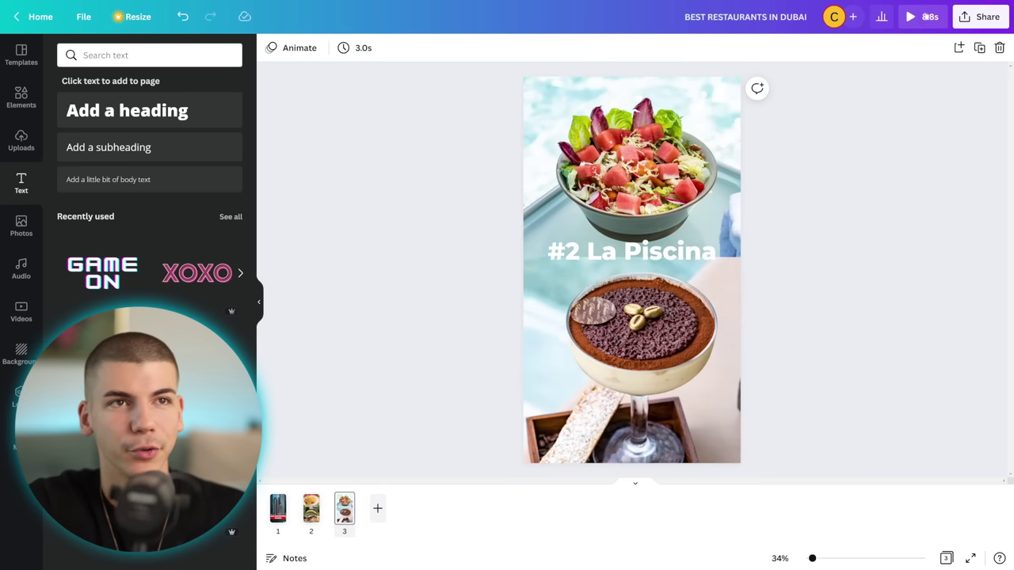
- Play the 8-second short full-screen from the Dubai title to '#2 La Piscina', then pause
{"action": "left_click", "coordinate": [925, 16]}
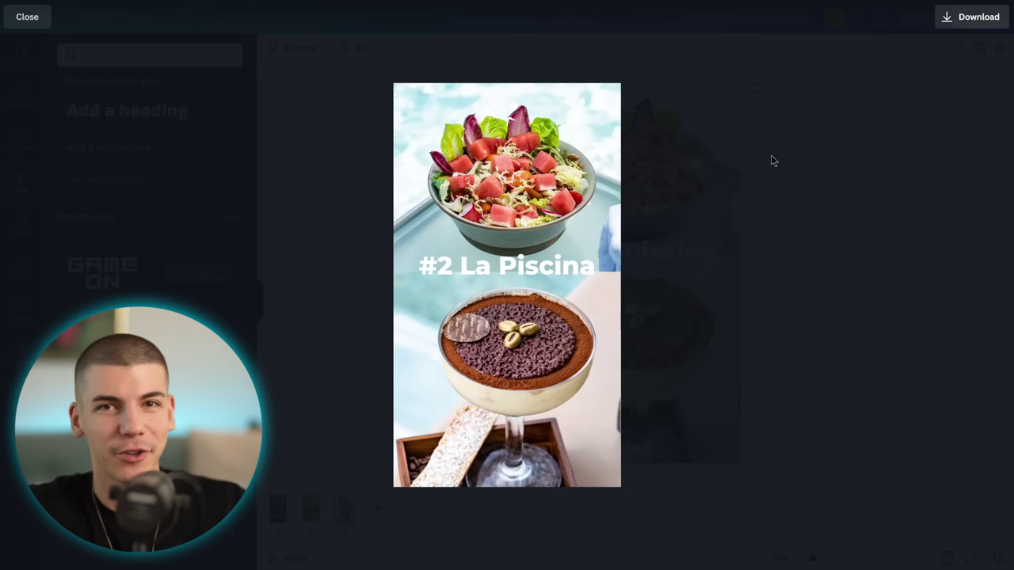
{"action": "key", "text": "space"}
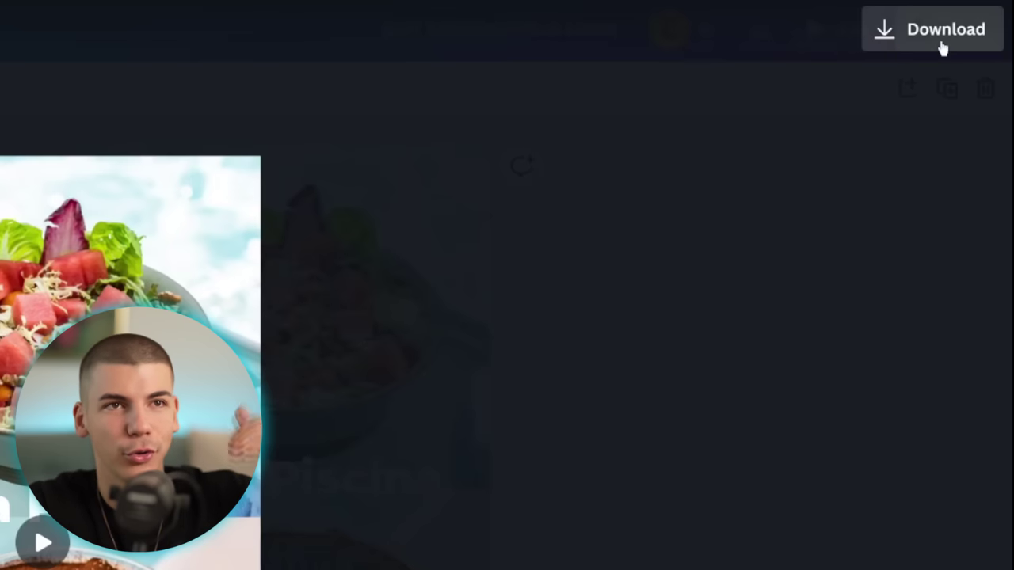
- Download all 3 pages as an MP4 video
{"action": "left_click", "coordinate": [942, 47]}
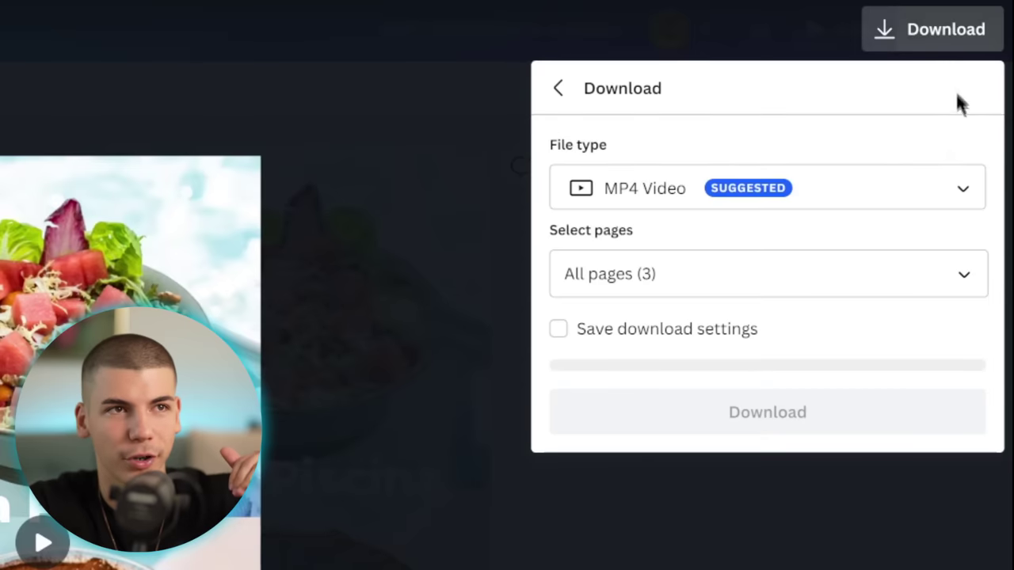
{"action": "left_click", "coordinate": [769, 430]}
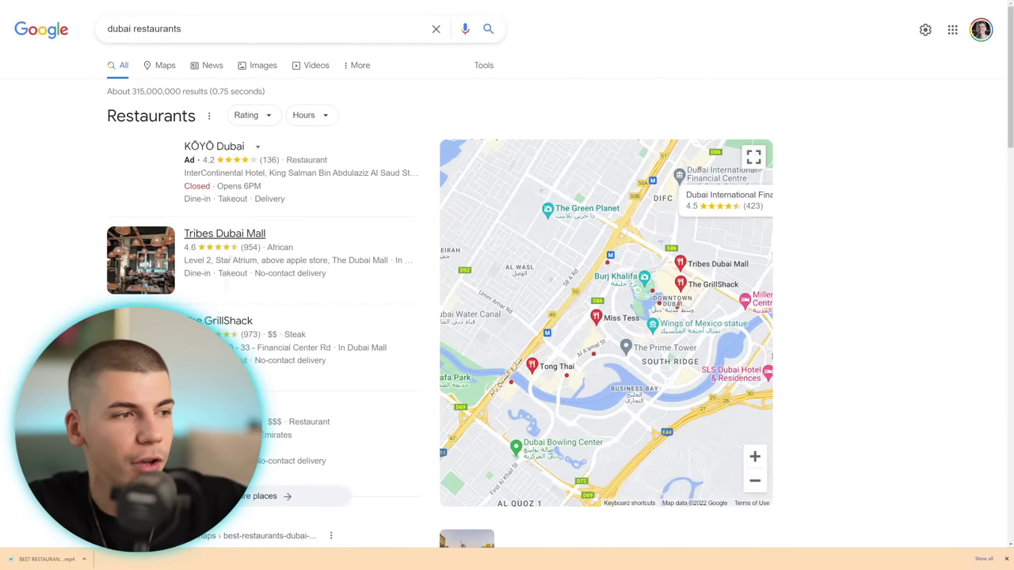
- Open The Piazza Lobby Lounge's website from the expanded Dubai restaurant listings
{"action": "left_click", "coordinate": [265, 497]}
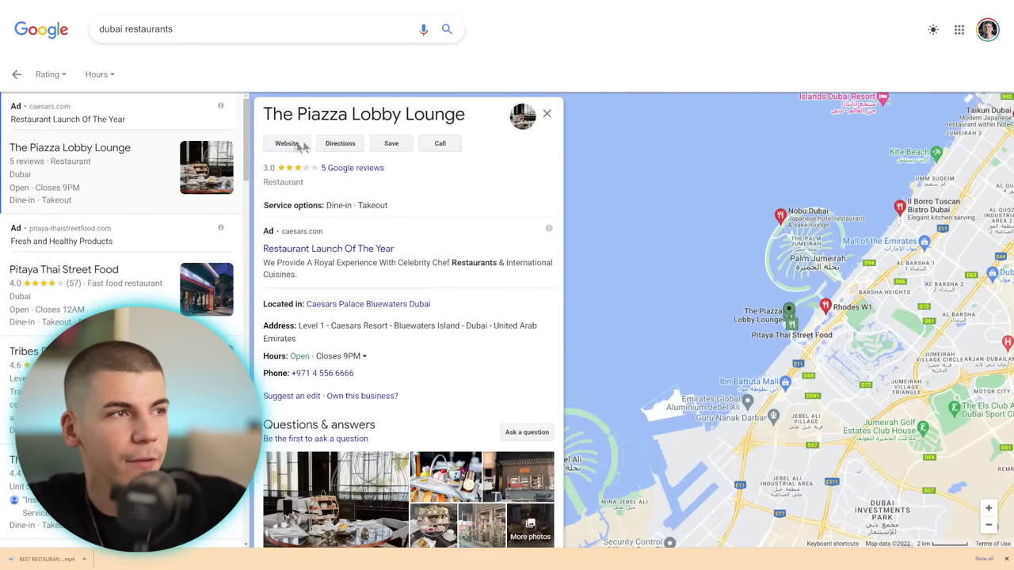
{"action": "left_click", "coordinate": [286, 143]}
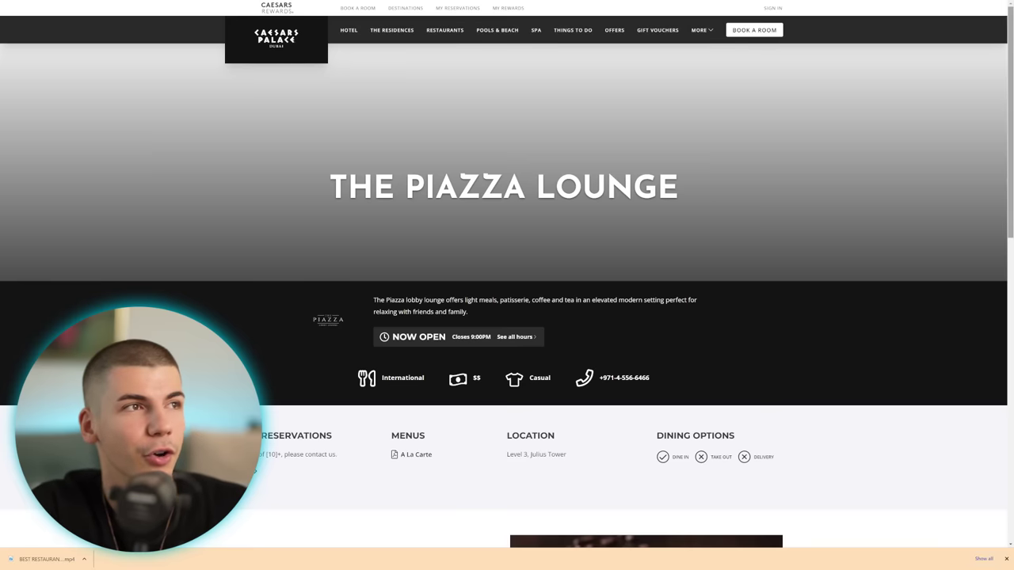
- Follow the About Us link in the Piazza Lounge page footer to Caesars Entertainment
{"action": "scroll", "coordinate": [507, 285], "scroll_direction": "down", "scroll_amount": 15}
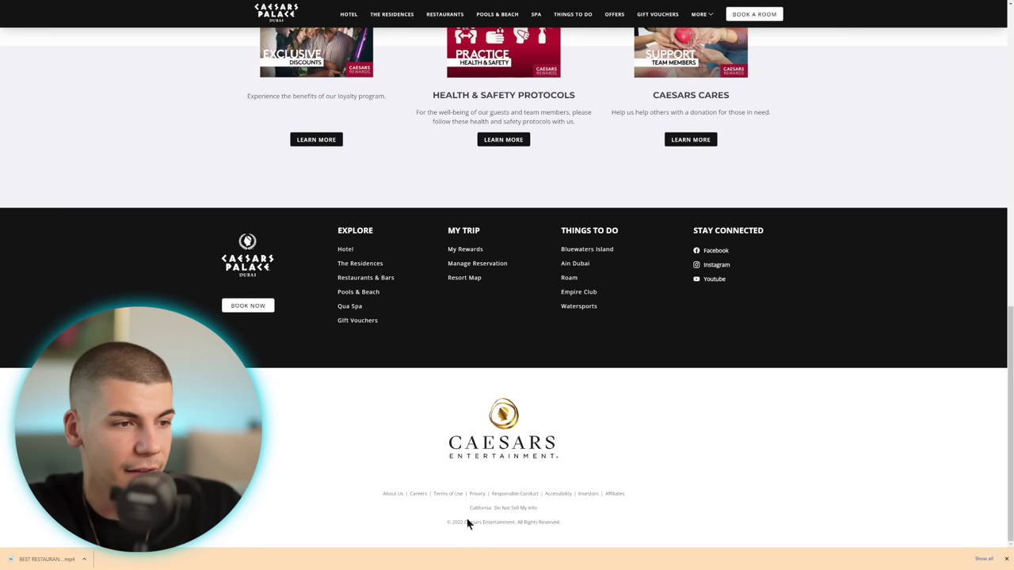
{"action": "left_click", "coordinate": [392, 495]}
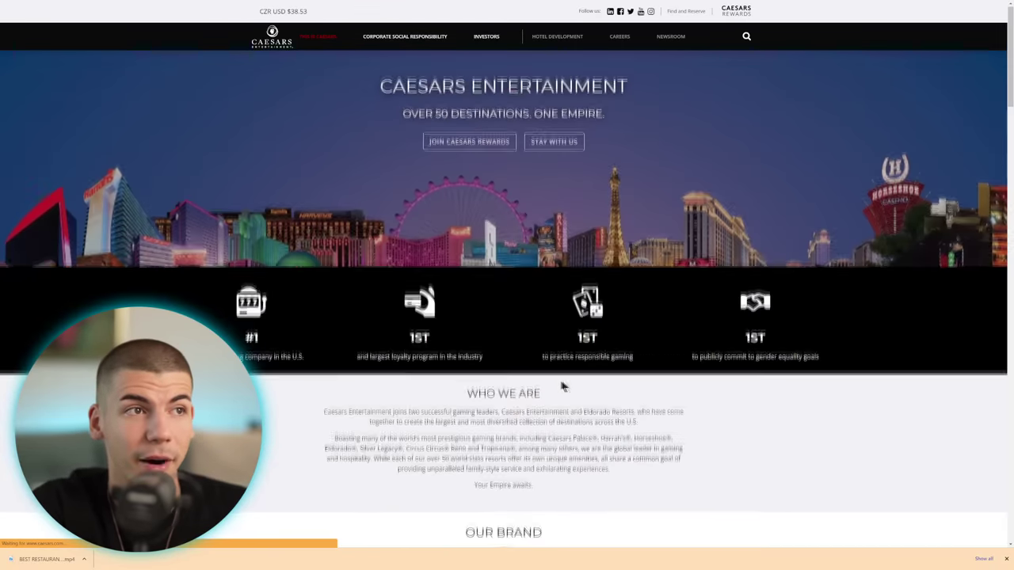
- Scroll through the Caesars Entertainment page's dining, leadership and investor sections
{"action": "scroll", "coordinate": [562, 387], "scroll_direction": "down", "scroll_amount": 3}
{"action": "scroll", "coordinate": [567, 386], "scroll_direction": "down", "scroll_amount": 15}
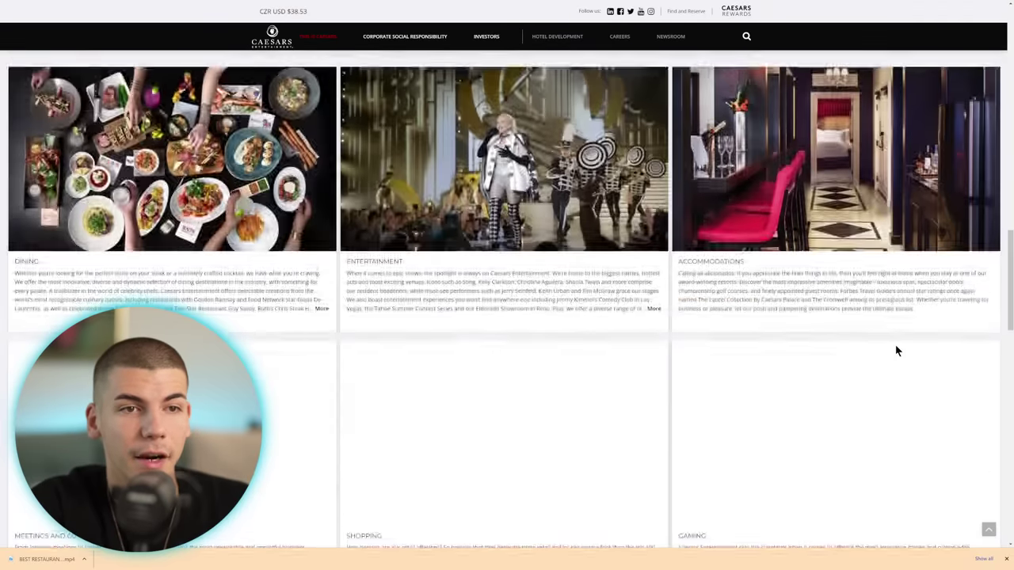
{"action": "scroll", "coordinate": [899, 357], "scroll_direction": "down", "scroll_amount": 15}
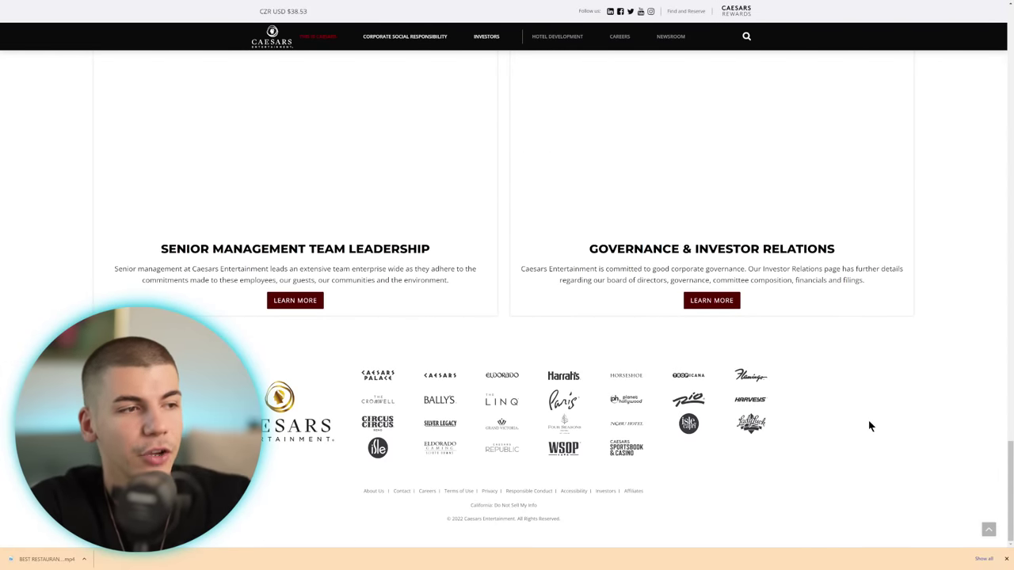
{"action": "scroll", "coordinate": [872, 416], "scroll_direction": "up", "scroll_amount": 10}
{"action": "scroll", "coordinate": [853, 349], "scroll_direction": "down", "scroll_amount": 3}
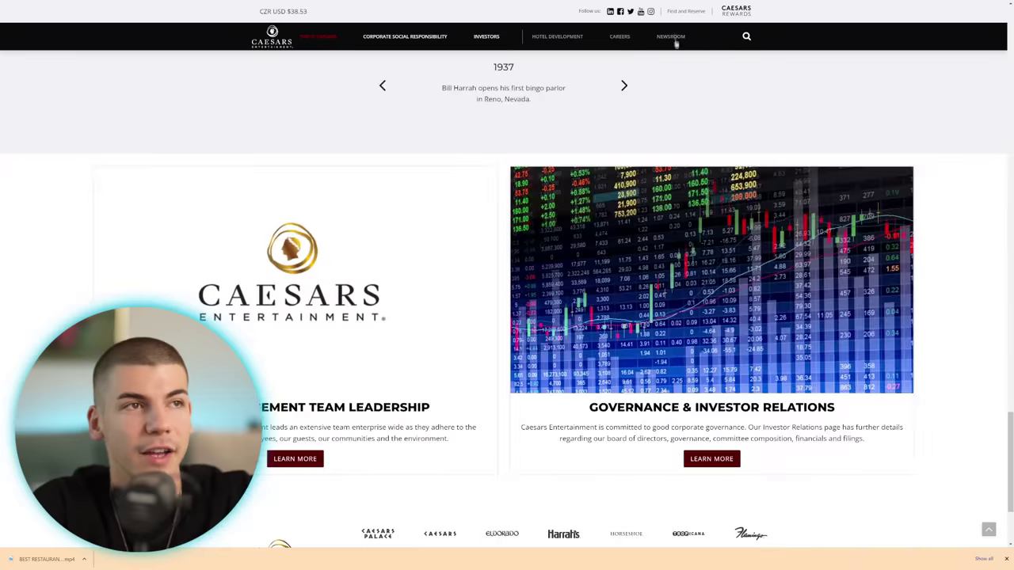